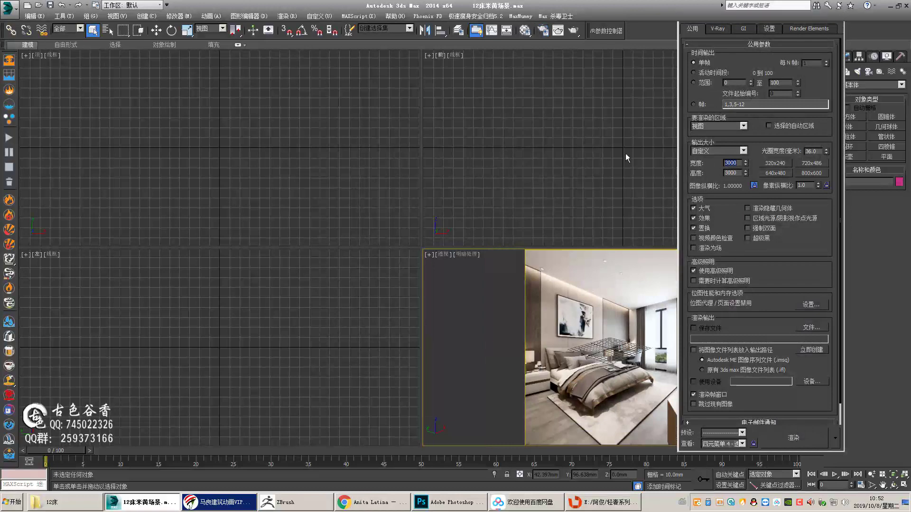
Place the lower X-axis perspective-match line along the rug's near-left edge, starting from the rug's left corner.
key(alt+w)
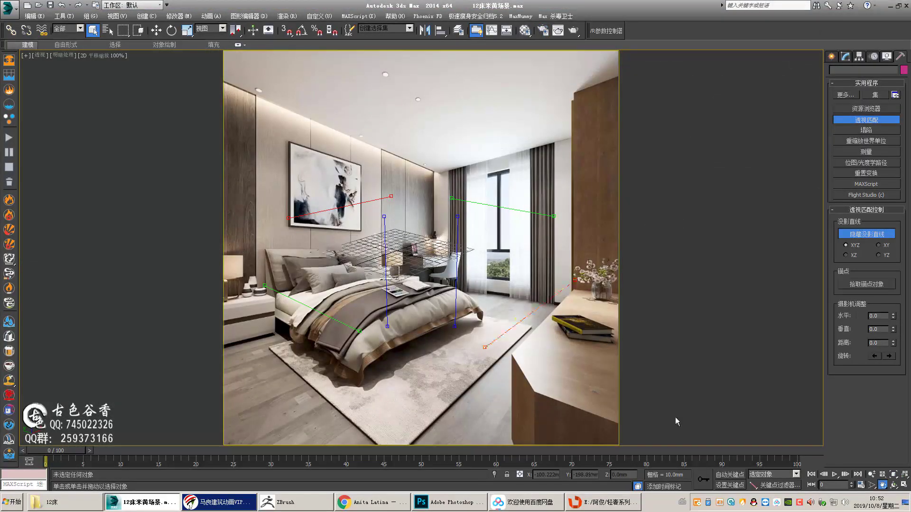
drag(574, 279, 377, 427)
scroll(377, 427, up, 3)
middle_drag(530, 354, 484, 254)
drag(483, 255, 538, 298)
scroll(315, 264, up, 2)
drag(393, 178, 315, 264)
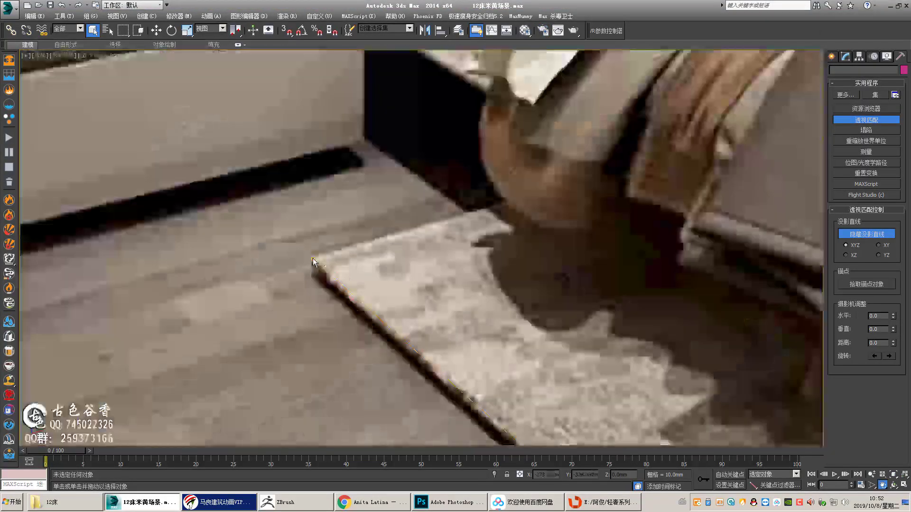
scroll(241, 312, down, 4)
drag(414, 98, 611, 283)
Place the upper X-axis vanishing line along the ceiling edge above the window curtains.
middle_drag(527, 238, 488, 309)
drag(230, 200, 416, 138)
drag(573, 353, 631, 86)
scroll(631, 87, up, 3)
middle_drag(304, 227, 623, 166)
drag(252, 208, 327, 241)
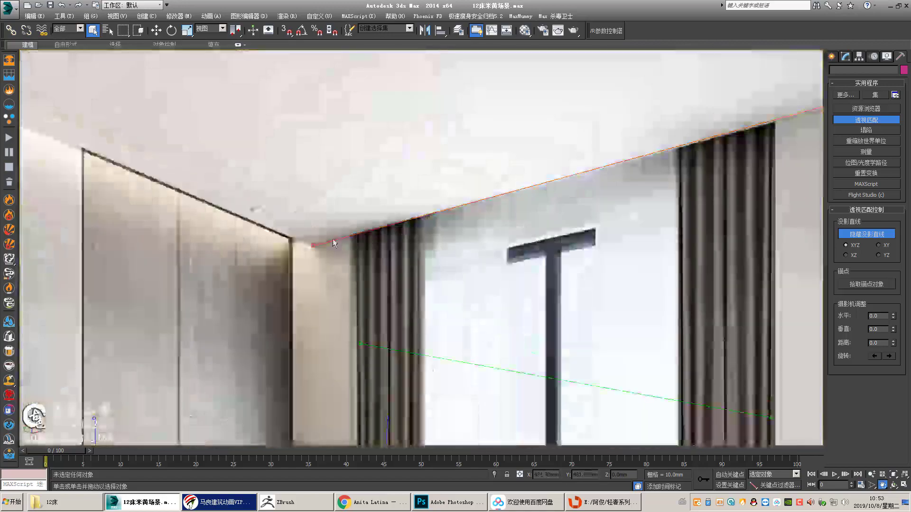
Place one Y-axis vanishing line along the edge of the wooden counter beside the flower vase.
scroll(322, 242, down, 2)
middle_drag(401, 262, 498, 155)
scroll(499, 155, down, 2)
drag(493, 122, 592, 305)
scroll(619, 214, up, 5)
scroll(630, 193, down, 5)
drag(641, 149, 595, 193)
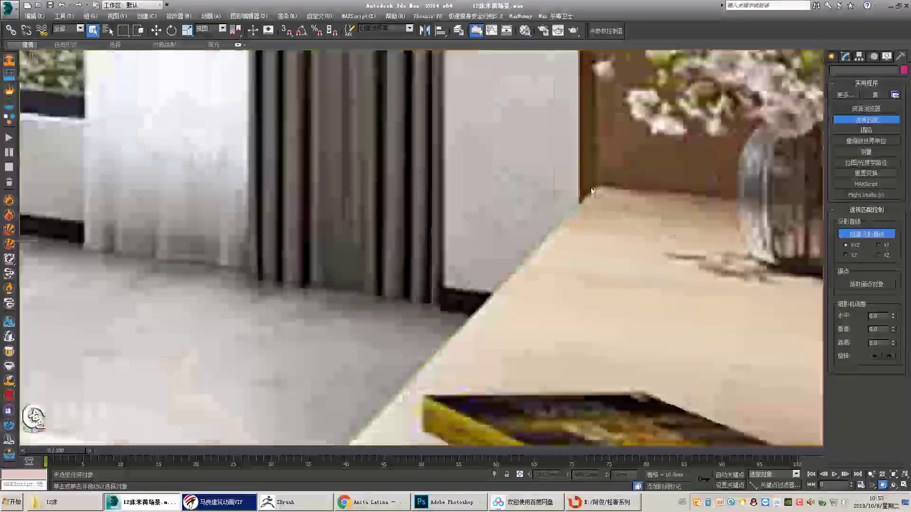
Place the other Y-axis vanishing line along the ceiling edge above the headboard wall.
scroll(595, 193, down, 5)
middle_drag(487, 189, 587, 225)
middle_drag(512, 143, 559, 348)
drag(435, 430, 428, 237)
scroll(428, 238, up, 5)
scroll(428, 239, down, 5)
scroll(560, 284, up, 6)
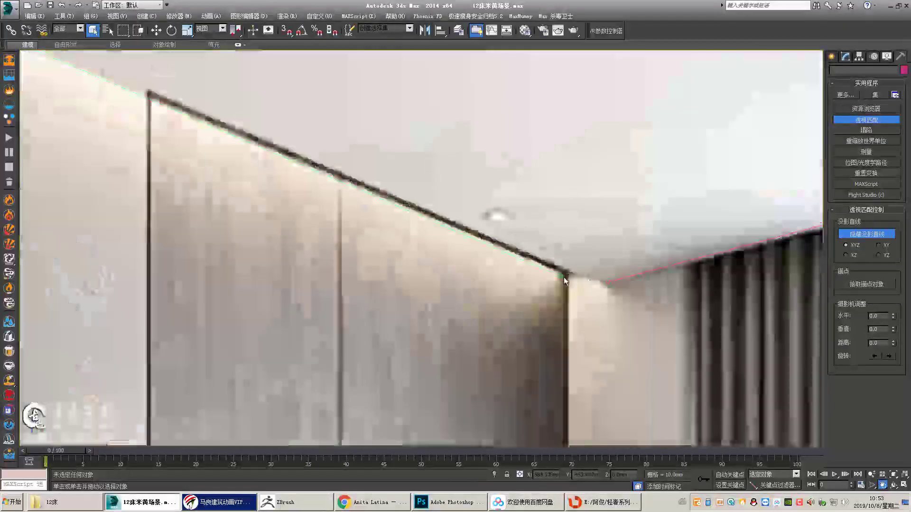
scroll(564, 277, down, 3)
middle_drag(430, 269, 559, 327)
scroll(731, 344, up, 5)
scroll(455, 190, down, 8)
Place one Z-axis vanishing line along the vertical joint between the dark wood panel and the headboard wall.
drag(593, 166, 308, 116)
drag(593, 273, 309, 303)
scroll(308, 116, up, 3)
middle_drag(308, 117, 368, 187)
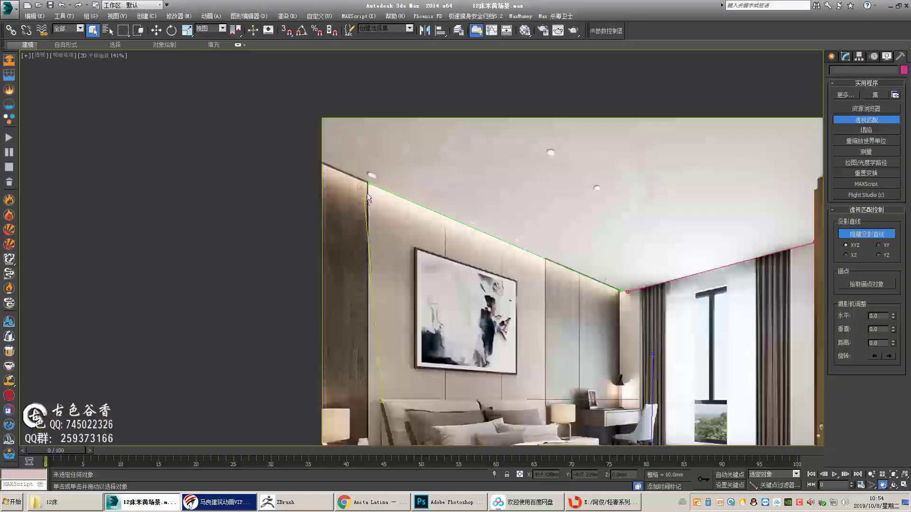
scroll(339, 308, up, 8)
scroll(339, 308, down, 8)
scroll(368, 169, up, 7)
scroll(368, 169, down, 7)
scroll(417, 299, up, 7)
scroll(417, 299, down, 5)
Place the second Z-axis vanishing line along the vertical edge of the tall wooden cabinet.
middle_drag(526, 123, 271, 67)
scroll(271, 66, down, 3)
scroll(649, 234, up, 6)
scroll(587, 106, down, 6)
scroll(560, 209, up, 7)
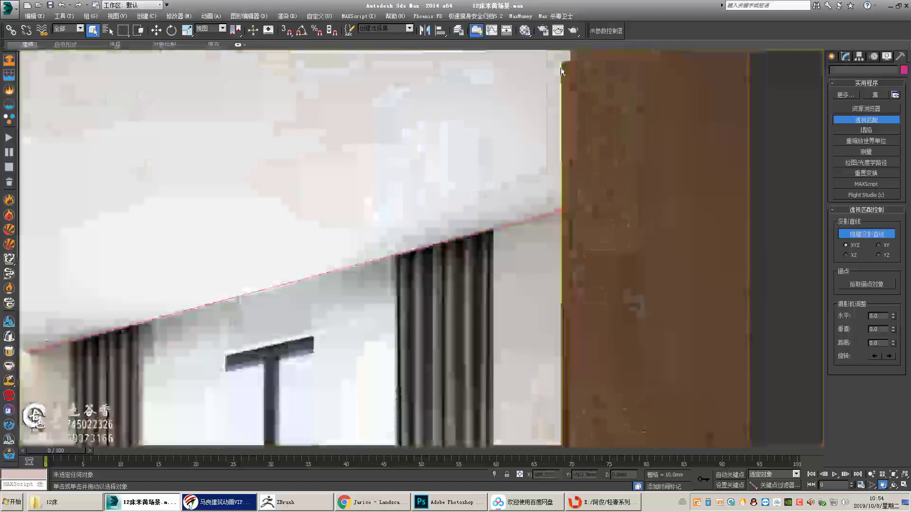
scroll(562, 223, up, 2)
scroll(543, 117, down, 6)
scroll(561, 264, up, 4)
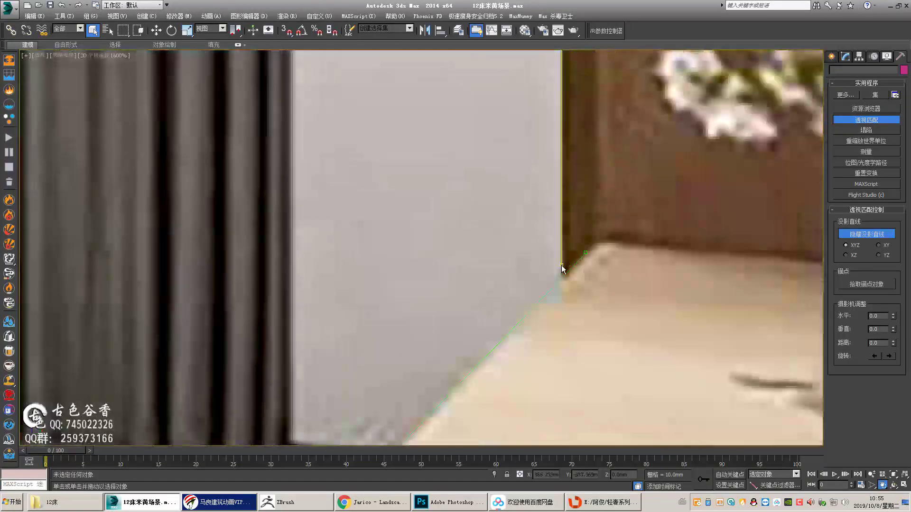
Hide the vanishing lines and create a camera from the matched perspective view.
scroll(625, 292, down, 5)
scroll(542, 299, down, 3)
click(882, 485)
click(854, 233)
click(845, 56)
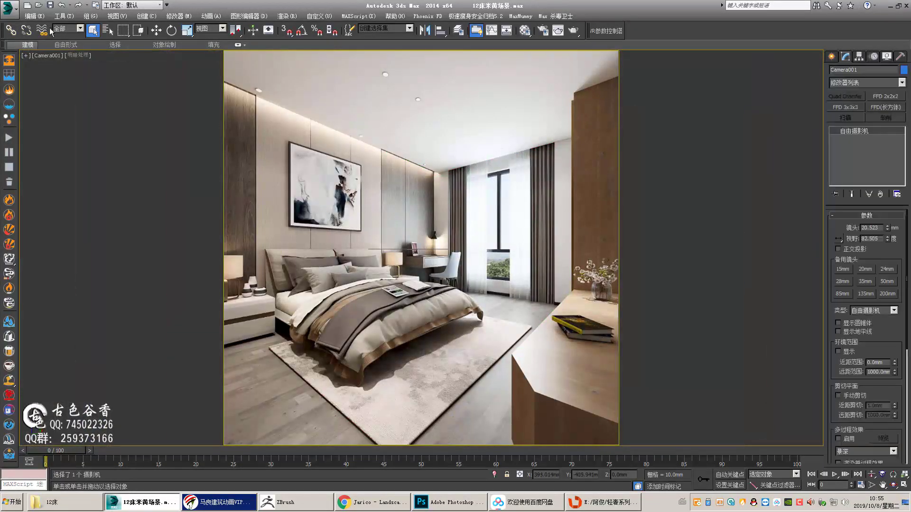
Create a reference box 100 × 100 × 2800 mm and match it to the room's floor-to-ceiling height at the window wall.
click(834, 56)
click(847, 117)
drag(433, 364, 466, 359)
click(459, 175)
key(Tab)
text(100)
key(Tab)
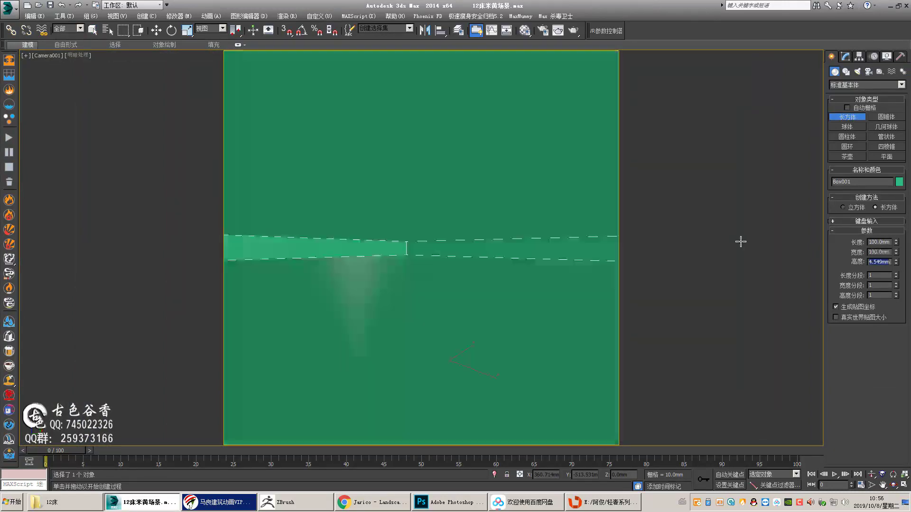
text(2800)
key(Return)
drag(466, 171, 487, 259)
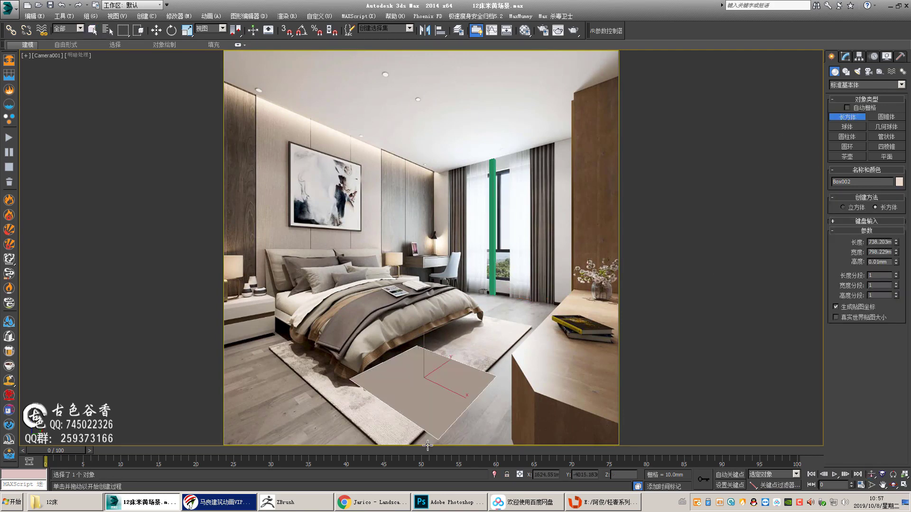
Draw a second, room-high box with a base of about 740 × 800 mm on the floor and convert it to an editable poly.
drag(427, 446, 418, 457)
click(696, 277)
right_click(304, 246)
click(354, 333)
Set the animation's end frame to 1.
click(861, 485)
text(1)
click(464, 346)
Assign a material to the large box and use auto keying to make it transparent at frame 1.
click(728, 474)
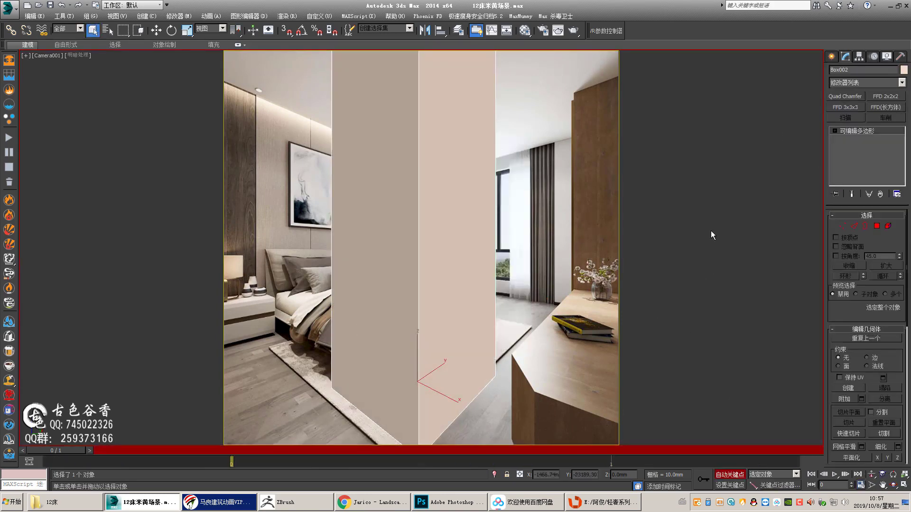
key(m)
click(686, 186)
key(m)
Move the large box's vertices on the bed side outward to meet the headboard wall.
key(1)
click(331, 388)
ctrl+click(416, 346)
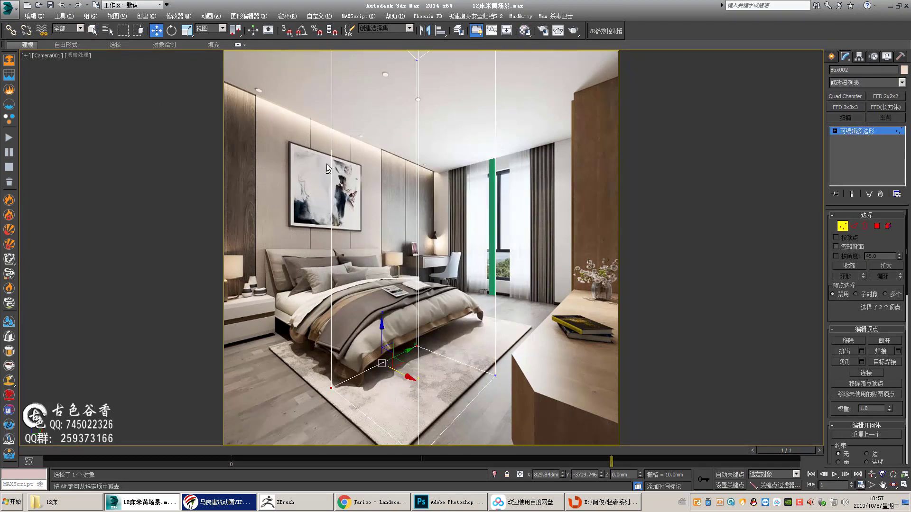
key(alt+w)
drag(241, 90, 295, 224)
middle_drag(285, 190, 319, 200)
drag(329, 153, 206, 134)
Move the large box's far-side vertices back to meet the window wall.
scroll(205, 134, down, 2)
middle_drag(237, 119, 253, 205)
drag(188, 197, 353, 233)
drag(269, 190, 269, 58)
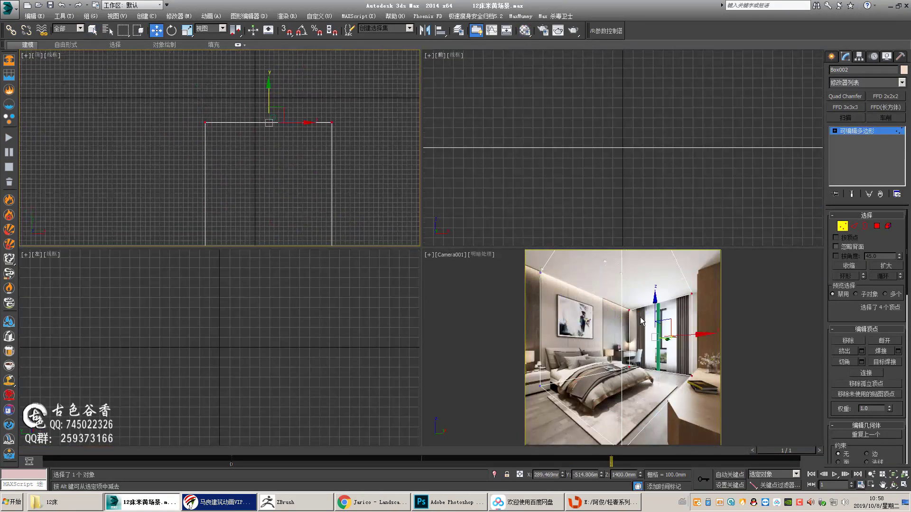
Extend the large box's vertices opposite the bed and on the near side outward to enclose the room.
scroll(303, 199, down, 3)
middle_drag(311, 209, 289, 165)
drag(281, 108, 321, 217)
drag(326, 161, 348, 165)
middle_drag(266, 182, 290, 114)
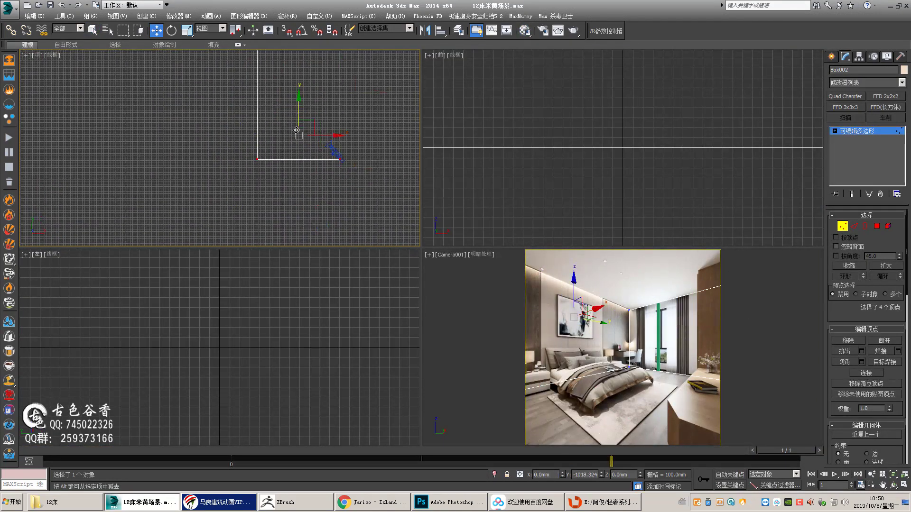
drag(296, 130, 296, 151)
scroll(296, 151, down, 2)
middle_drag(296, 151, 294, 174)
drag(302, 81, 352, 211)
drag(312, 165, 312, 167)
Fine-tune the far-side and bed-side vertices so the box edges line up with the room's corner in the camera view.
scroll(312, 167, up, 2)
middle_drag(307, 71, 207, 148)
scroll(330, 126, down, 1)
drag(135, 114, 292, 159)
right_click(599, 343)
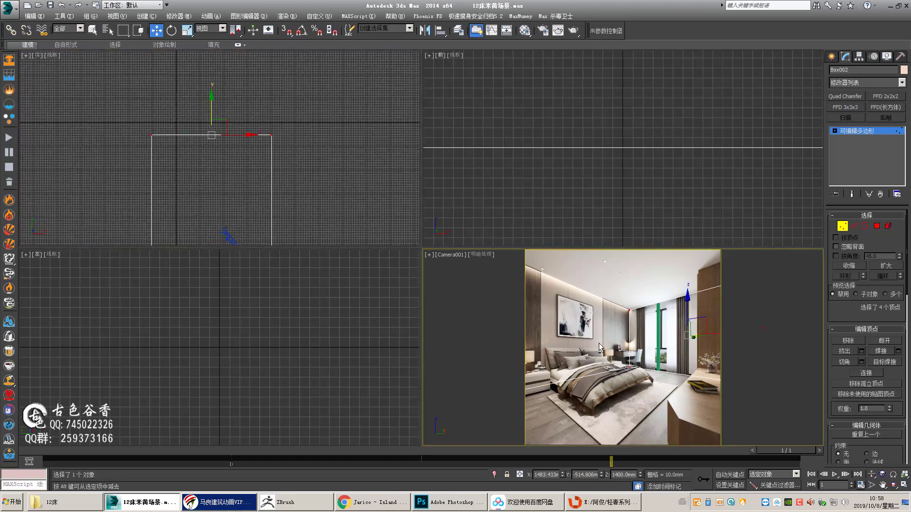
key(alt+w)
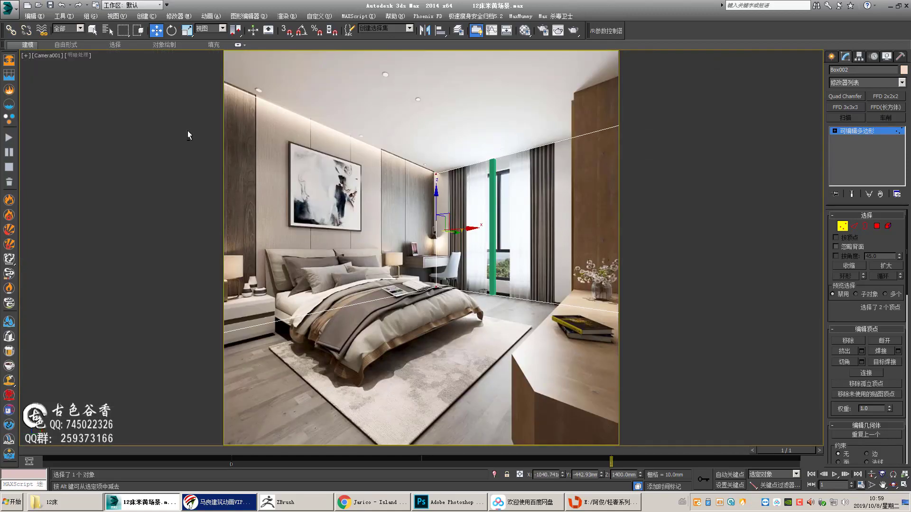
key(alt+w)
right_click(199, 143)
drag(277, 193, 194, 92)
scroll(231, 143, up, 3)
right_click(581, 322)
key(alt+w)
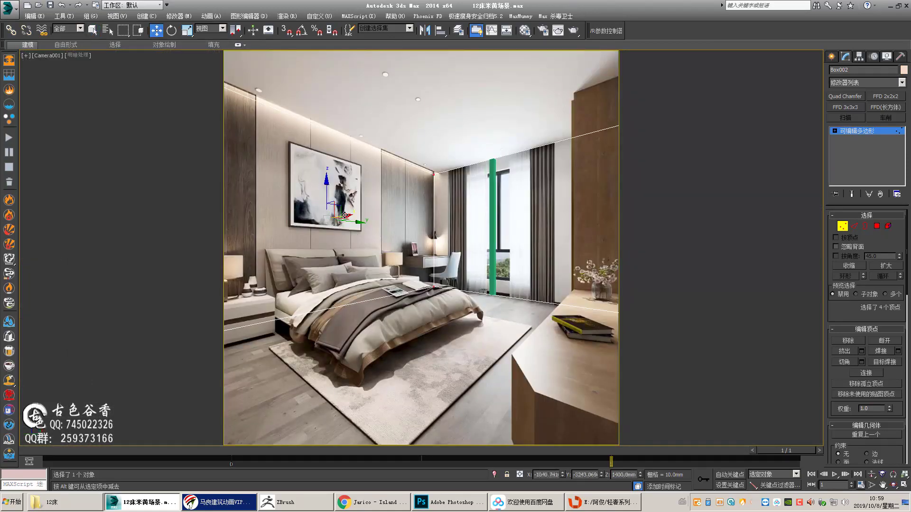
Detach the box's ceiling, floor, window wall and headboard wall polygons as separate objects.
key(4)
click(488, 128)
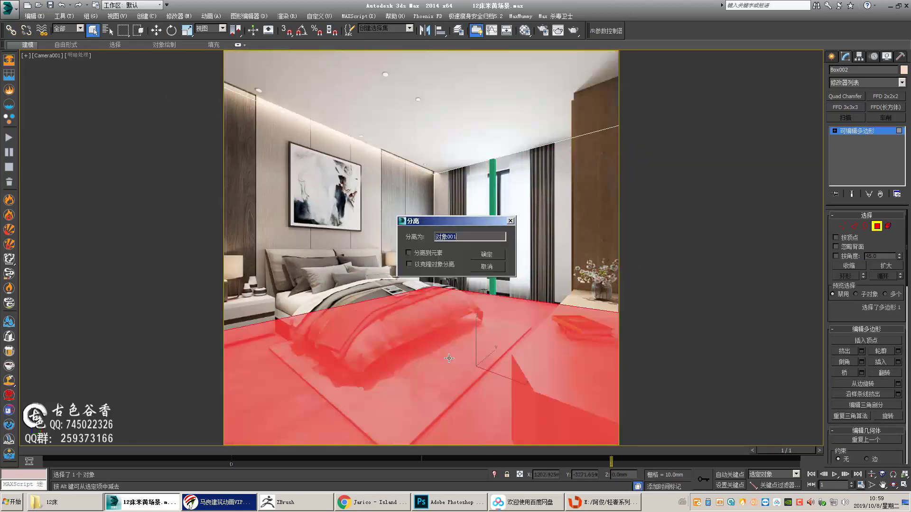
click(522, 230)
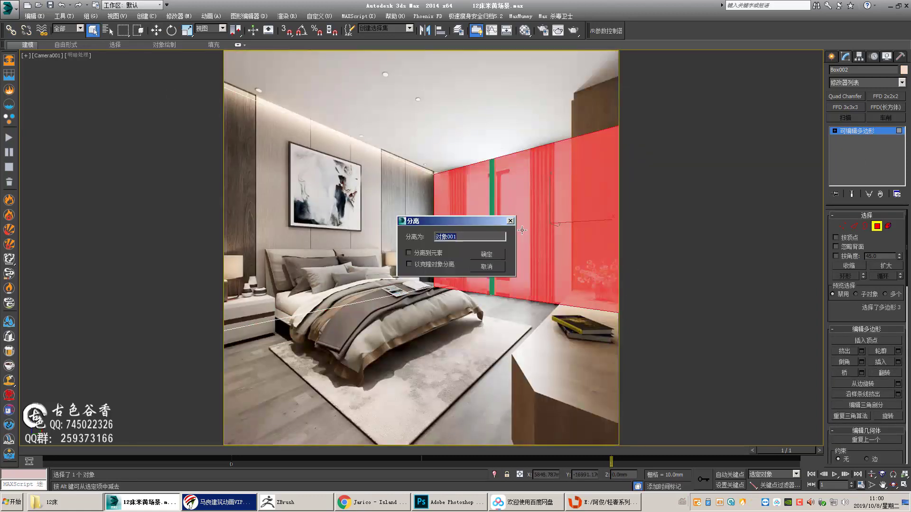
click(319, 193)
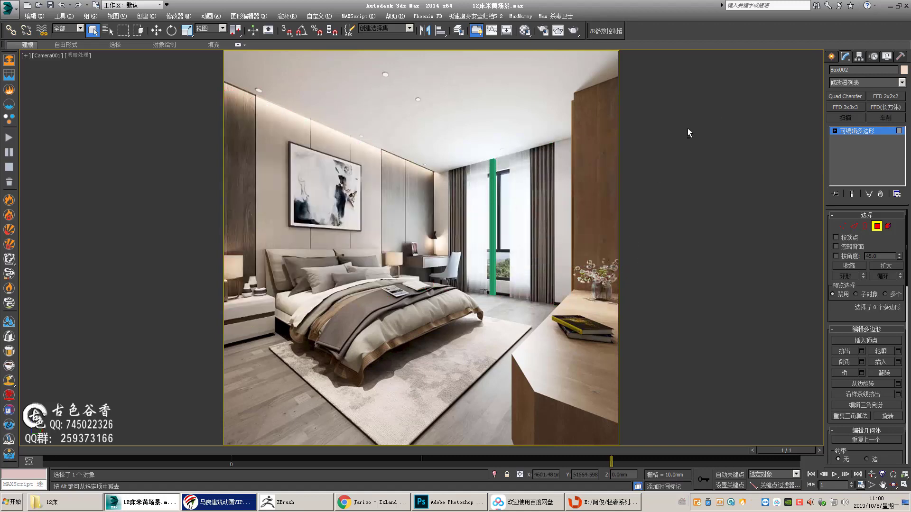
Detach the box's near wall polygon and rename the remaining wall 电视背景墙.
key(alt+w)
click(582, 167)
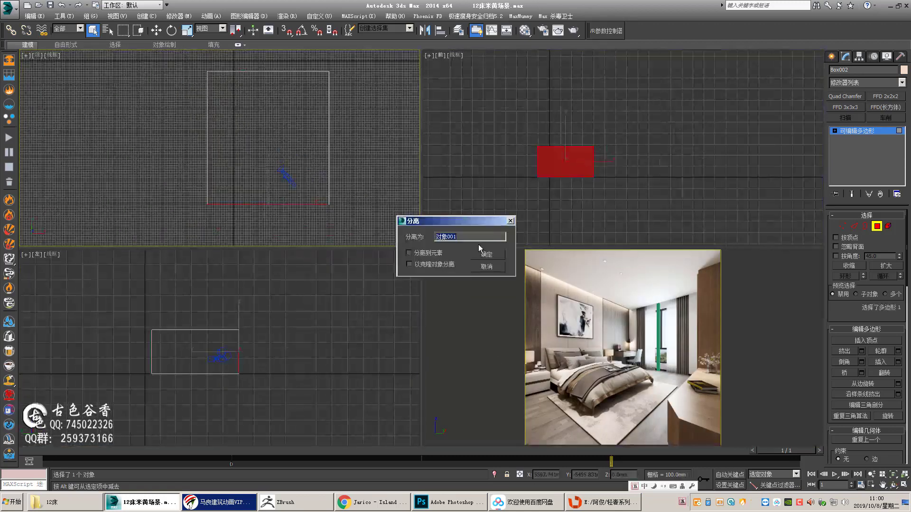
click(481, 253)
text(墙)
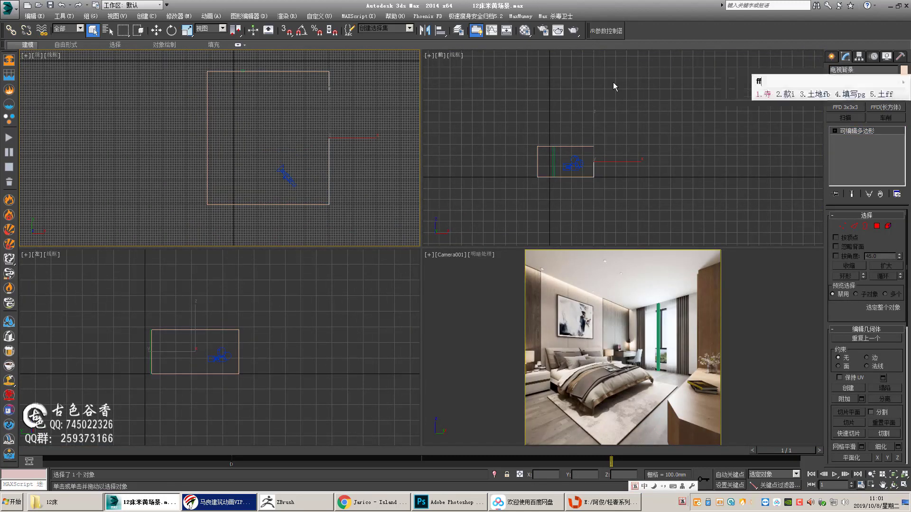
Connect edges across the window wall (窗户墙) to outline the window opening.
scroll(283, 195, down, 2)
click(214, 88)
drag(213, 88, 339, 223)
key(w)
middle_drag(284, 140, 315, 163)
drag(315, 162, 299, 143)
click(389, 139)
scroll(273, 93, up, 5)
click(232, 165)
key(2)
scroll(232, 165, down, 5)
right_click(496, 343)
key(alt+w)
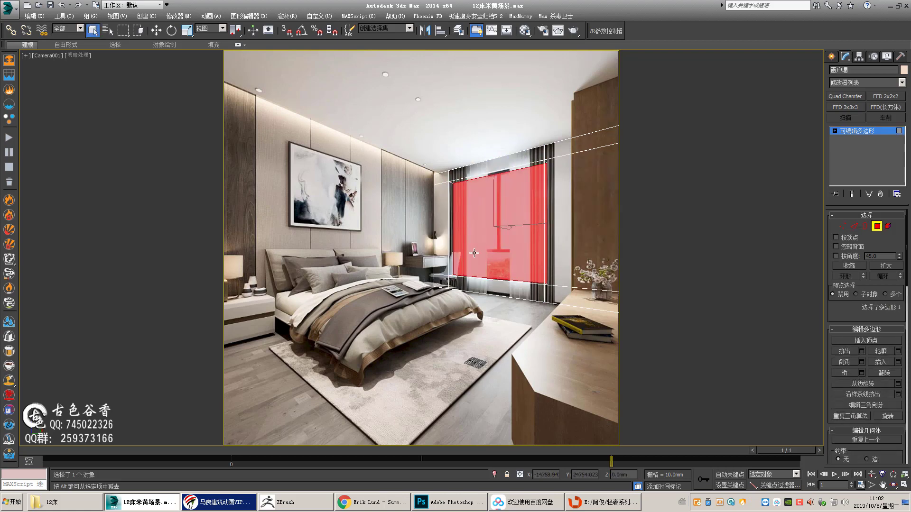
Detach the window opening's polygon from the wall and divide it with a horizontal edge at the photo's lower window bar.
key(4)
key(4)
key(4)
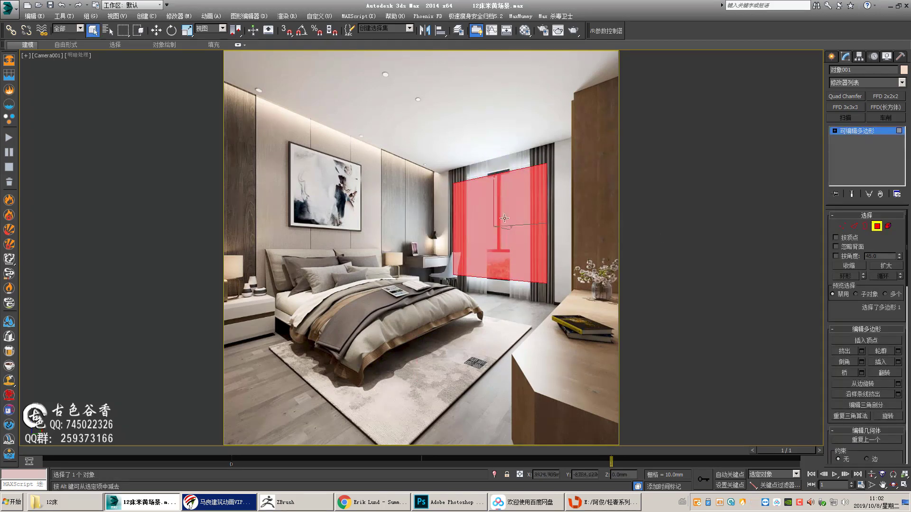
drag(500, 223, 500, 220)
key(4)
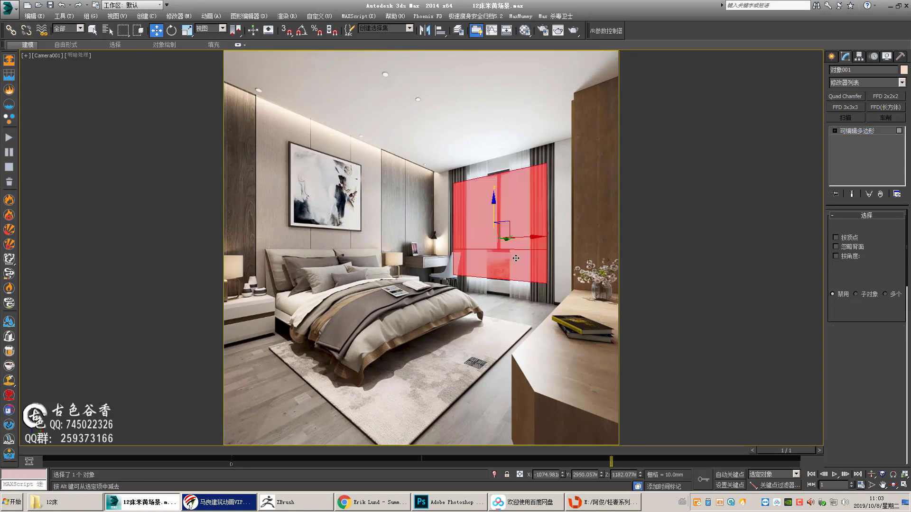
Try to separate the lower window pane from the upper one, and undo it.
click(513, 264)
key(alt+d)
key(Return)
key(4)
key(q)
click(498, 272)
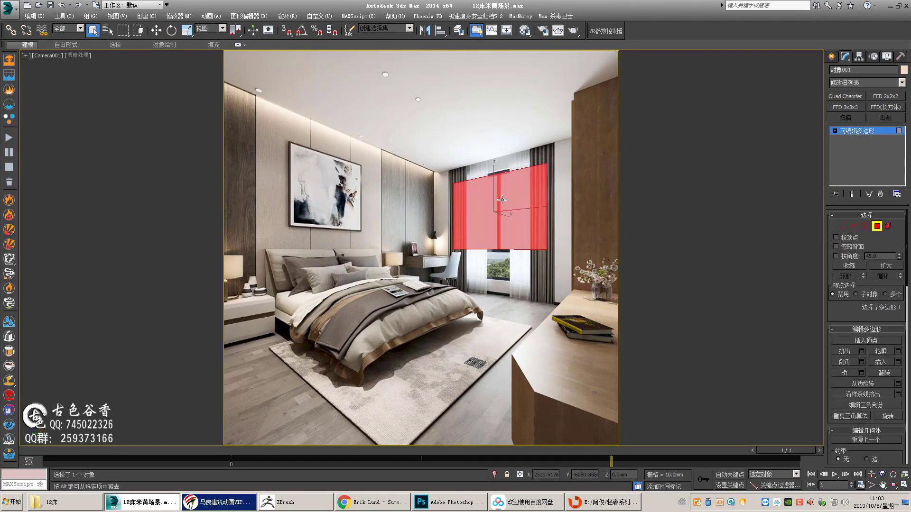
key(ctrl+z)
key(ctrl+z)
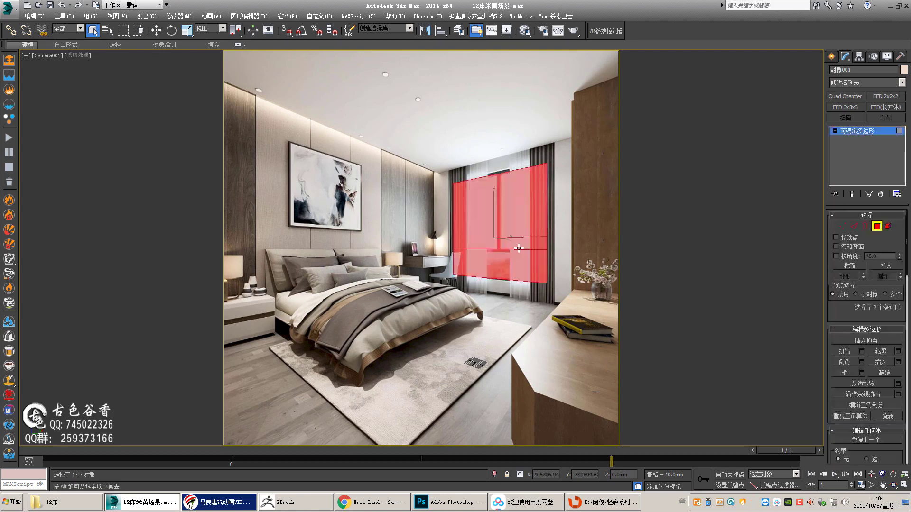
Create a window frame with a horizontal bar and an upper vertical mullion from the two window polygons.
right_click(494, 230)
click(411, 273)
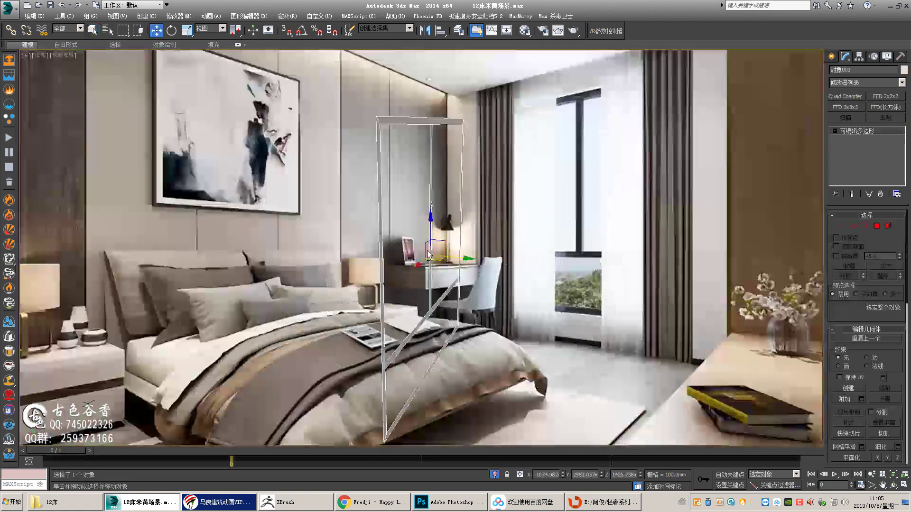
alt+middle_drag(428, 256, 502, 135)
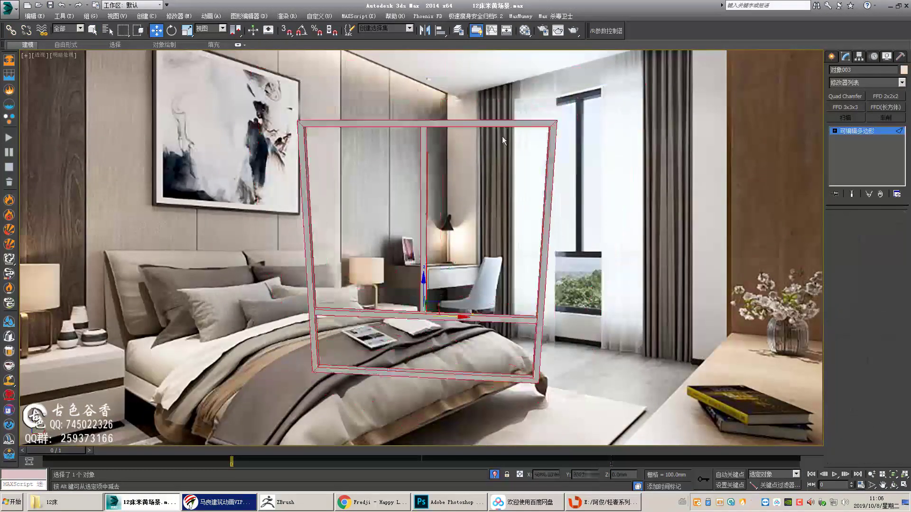
Widen the window frame by offsetting the vertices on one side by 200 mm along X.
key(1)
drag(503, 408, 586, 106)
key(alt+w)
scroll(493, 164, up, 5)
key(alt+w)
click(520, 475)
double_click(544, 475)
text(200)
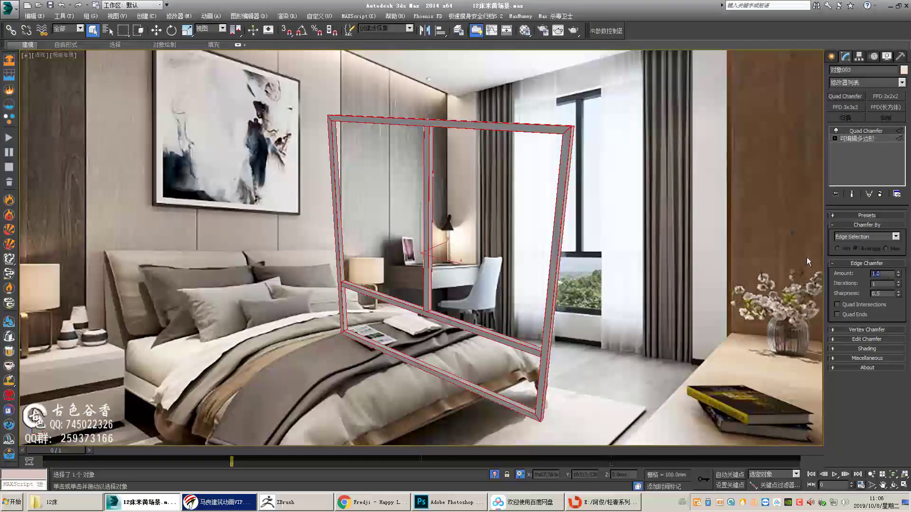
Divide the headboard wall (床头背景墙) with vertical edges at the panel joints and select the two panels beside the desk.
alt+middle_drag(806, 257, 495, 211)
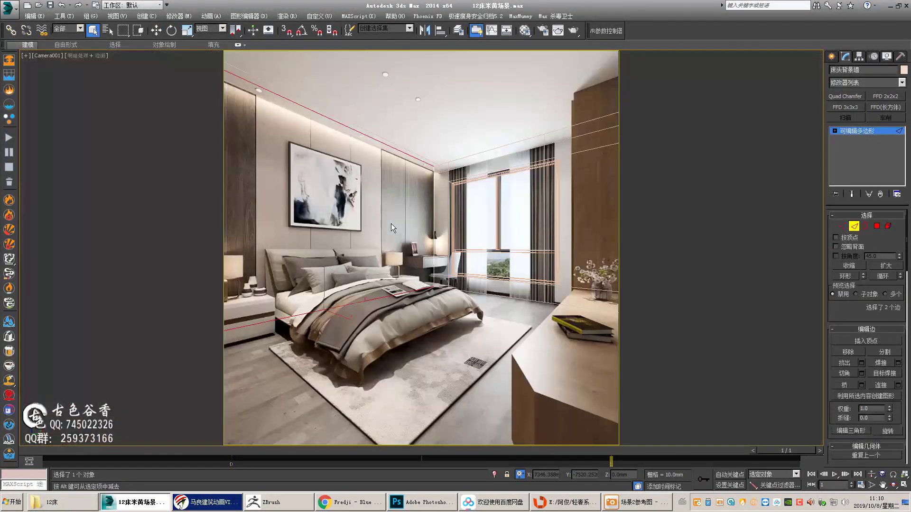
key(ctrl+shift+e)
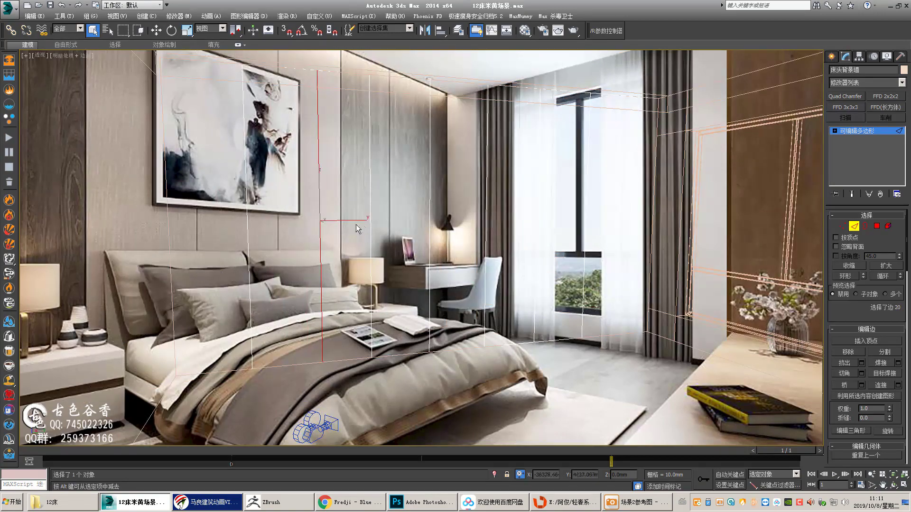
key(w)
alt+middle_drag(357, 230, 377, 223)
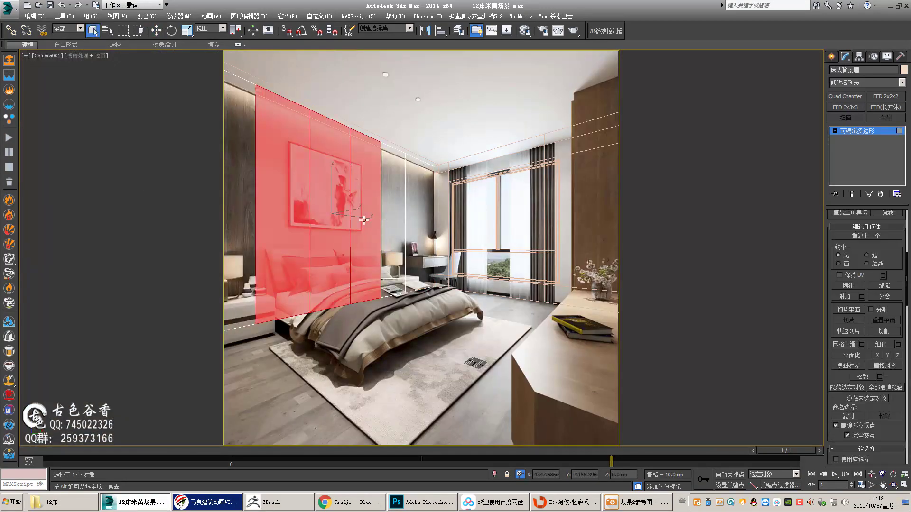
click(410, 217)
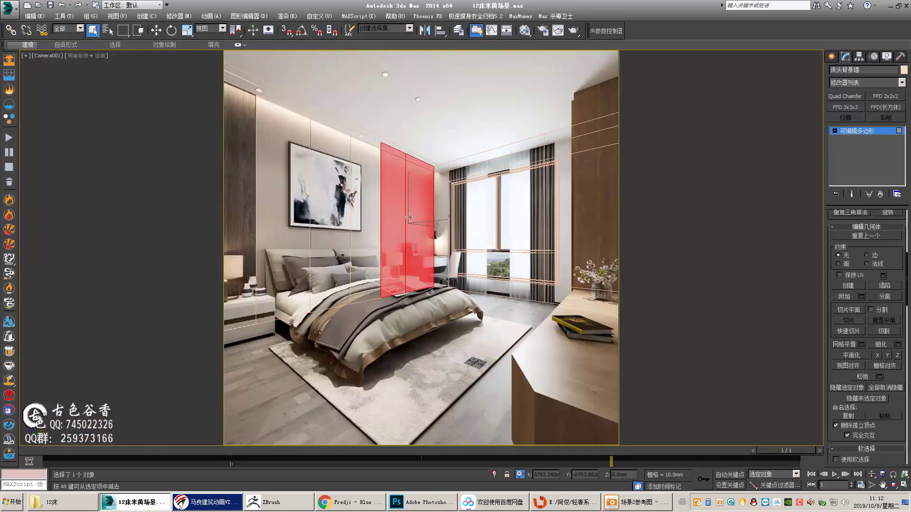
Bevel the three polygons of the separated panel section with a 5 mm height and a -10 mm outline.
key(4)
click(325, 211)
key(4)
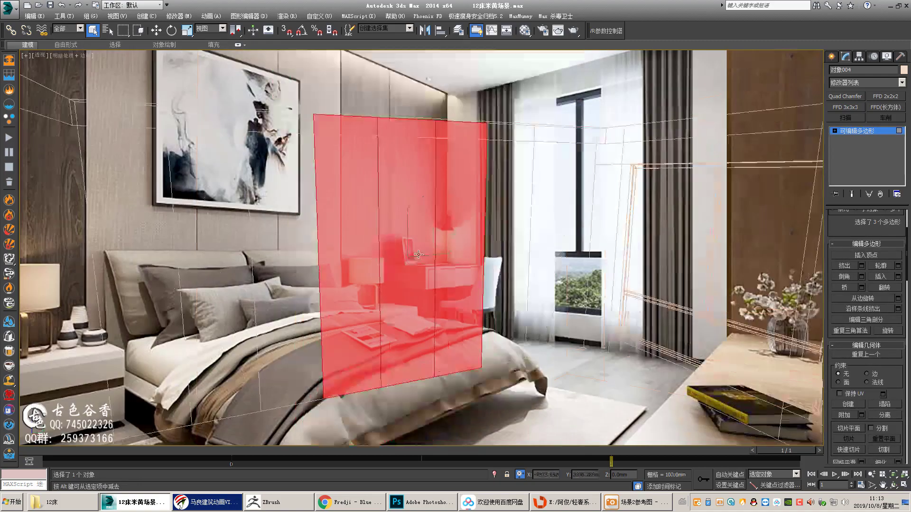
click(861, 277)
scroll(441, 280, up, 3)
scroll(567, 252, down, 3)
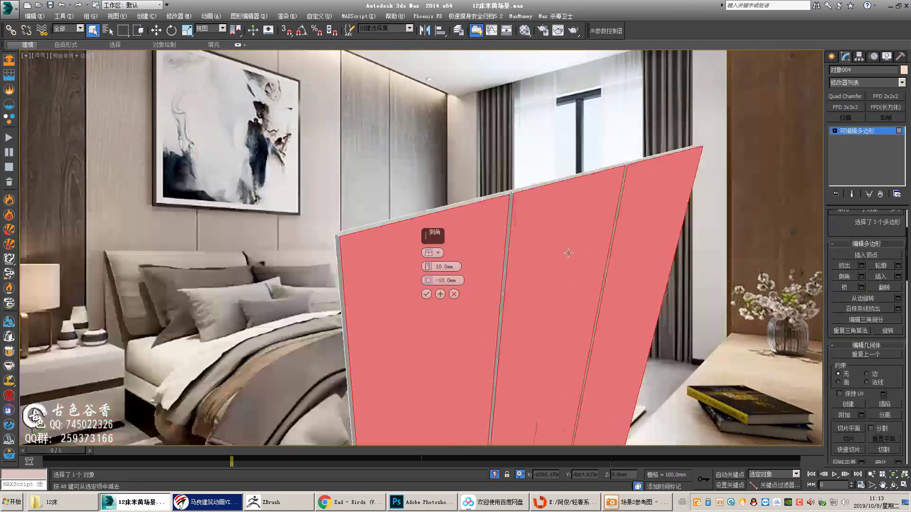
scroll(450, 271, up, 3)
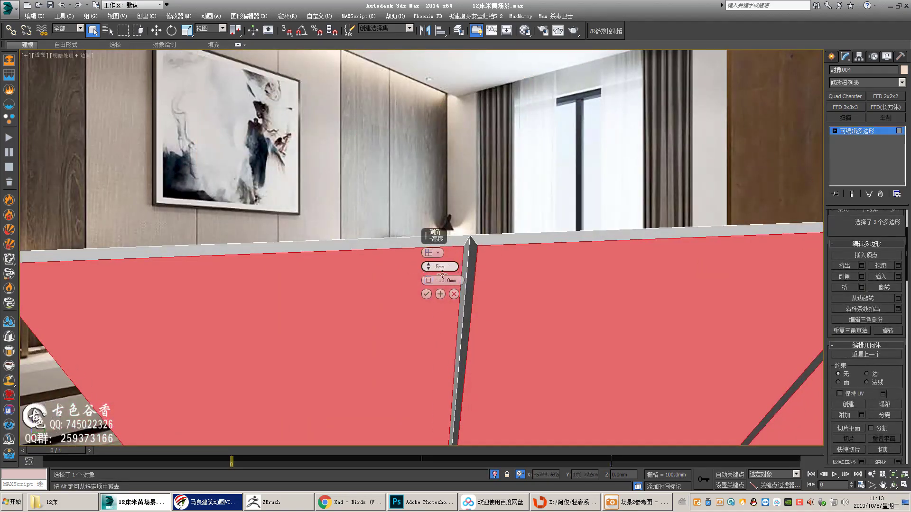
click(426, 294)
Extend the three-panel section's open border backwards along X in the top view to give it thickness.
alt+middle_drag(427, 284, 444, 260)
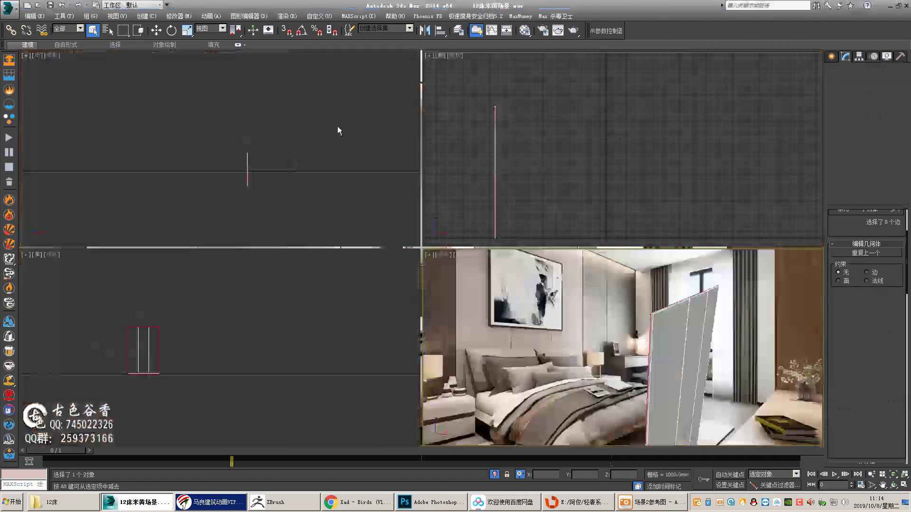
key(alt+w)
key(w)
scroll(555, 187, up, 5)
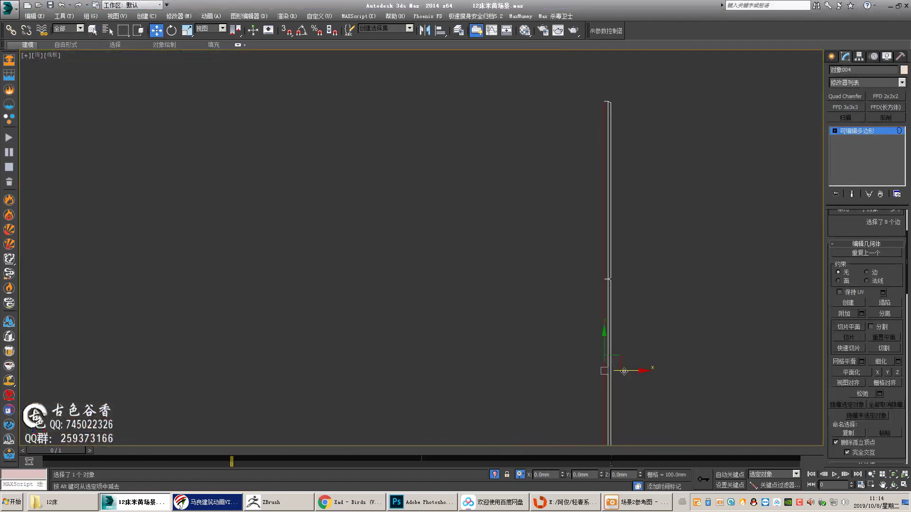
key(alt+w)
key(alt+w)
key(q)
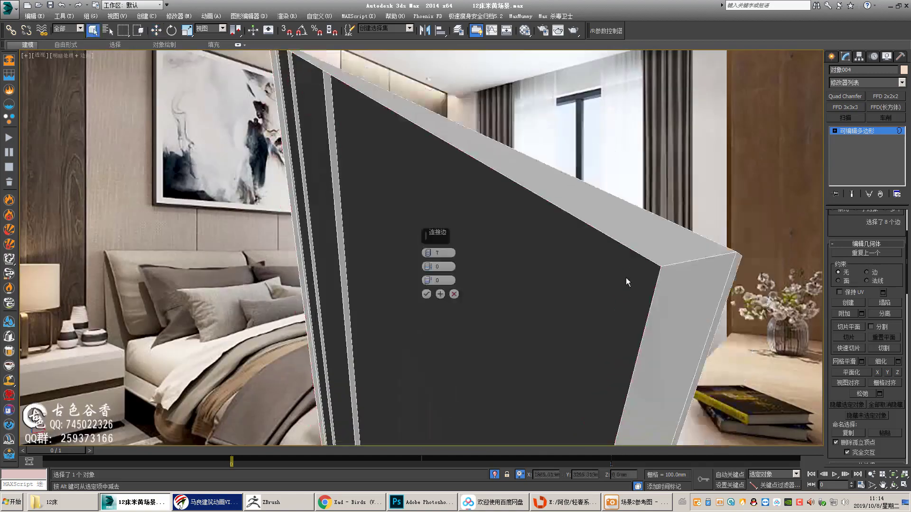
Connect the selected edges on the back and sides of the three-panel section.
middle_drag(625, 278, 397, 349)
key(ctrl+shift+e)
alt+middle_drag(551, 354, 460, 233)
key(2)
Apply a Quad Chamfer modifier with 2 iterations to the edges of the three-panel section.
click(845, 96)
scroll(448, 228, up, 4)
click(898, 282)
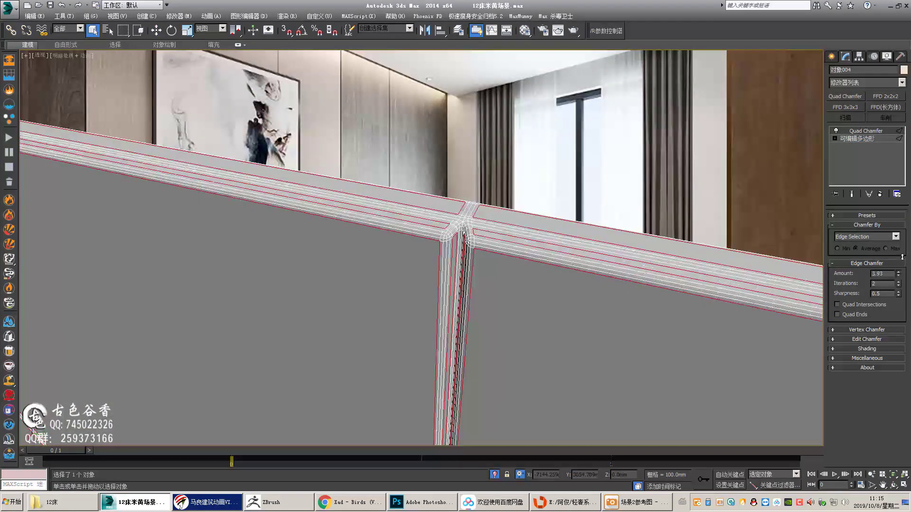
scroll(459, 234, up, 4)
scroll(456, 247, down, 8)
middle_drag(683, 258, 490, 323)
Turn off the edged-face display and deselect the chamfered three-panel section.
key(4)
key(ctrl+a)
key(4)
key(F4)
key(ctrl+d)
scroll(453, 325, up, 4)
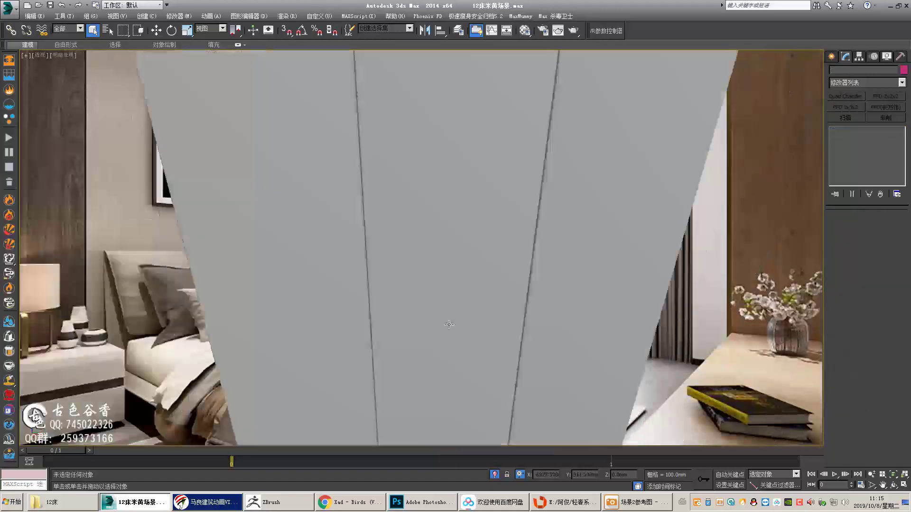
Isolate the headboard wall (床头背景墙) and bevel all its panel polygons with a -5 mm outline.
key(alt+q)
click(533, 217)
scroll(533, 218, down, 5)
middle_drag(532, 218, 536, 237)
key(alt+q)
key(4)
key(ctrl+a)
click(862, 277)
scroll(403, 280, up, 4)
text(-5)
middle_drag(281, 142, 282, 211)
click(427, 294)
Select all open borders of the headboard wall and extend them backwards to give the panels thickness.
key(3)
key(ctrl+a)
scroll(427, 285, down, 3)
key(w)
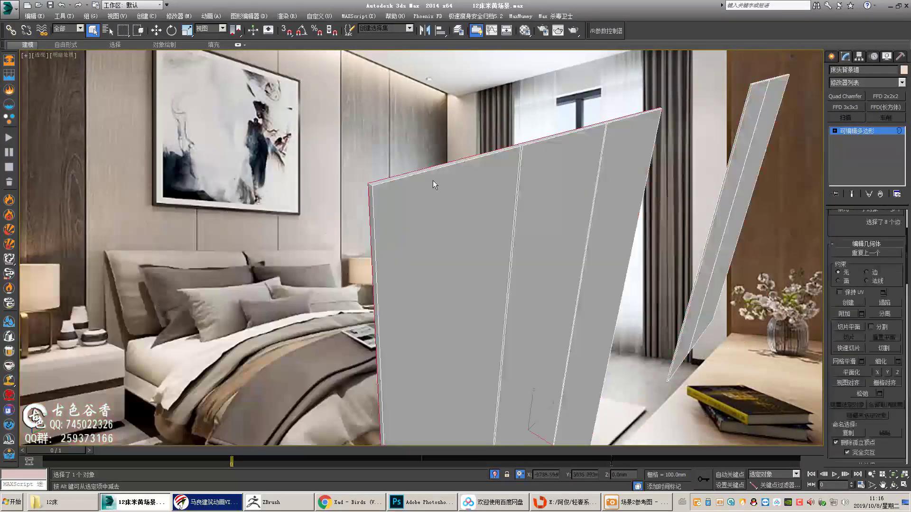
alt+middle_drag(432, 184, 612, 253)
alt+middle_drag(443, 112, 512, 133)
Apply a Quad Chamfer modifier to the headboard wall with amount 1.0 and 2 iterations.
click(845, 96)
scroll(361, 205, up, 4)
scroll(362, 205, down, 2)
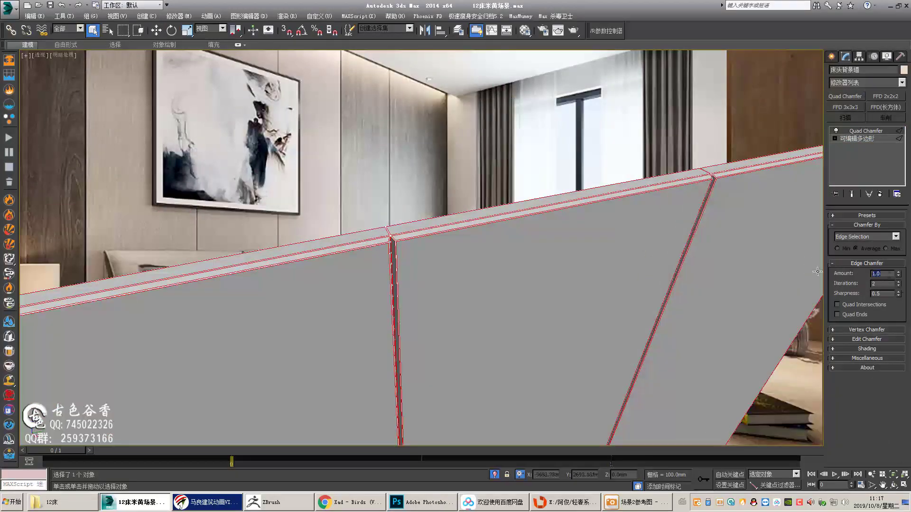
scroll(362, 205, up, 4)
scroll(362, 205, down, 4)
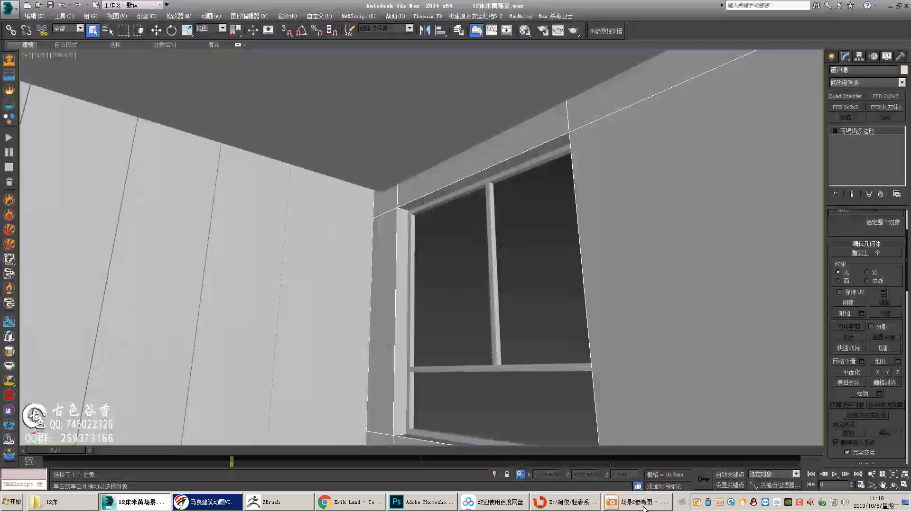
Check the reference image and extrude the six window wall polygons on both sides of the window opening.
click(640, 503)
click(640, 503)
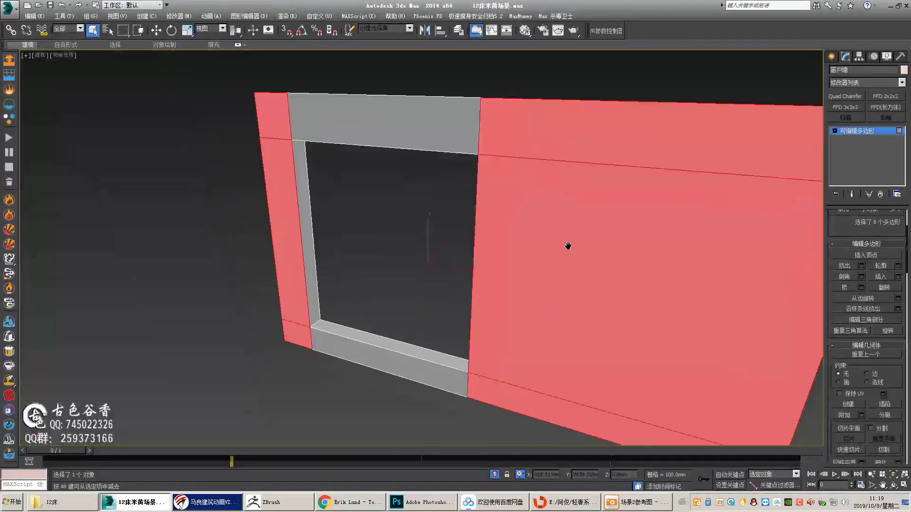
click(638, 502)
click(144, 509)
click(429, 279)
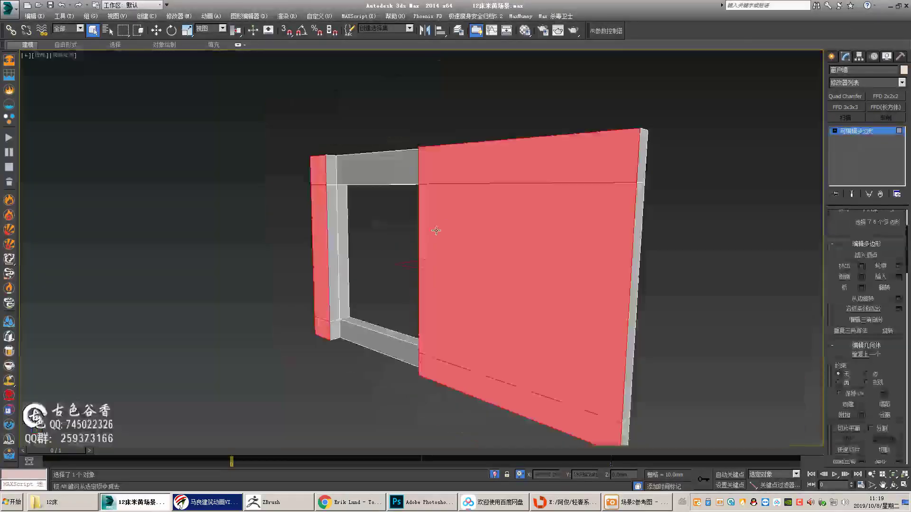
alt+middle_drag(437, 231, 473, 149)
Compare the ceiling (天花) with the reference image and adjust its edges in the top view.
click(638, 502)
click(138, 502)
scroll(439, 250, down, 5)
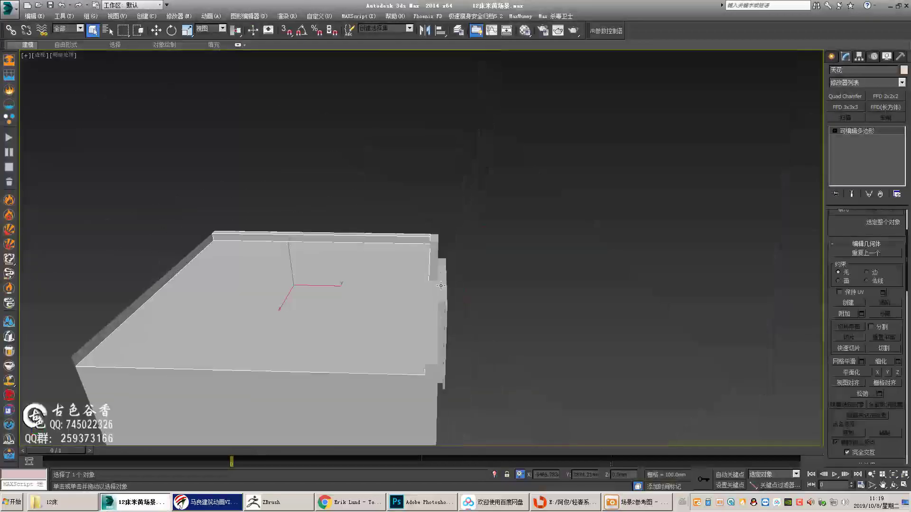
key(t)
key(w)
key(p)
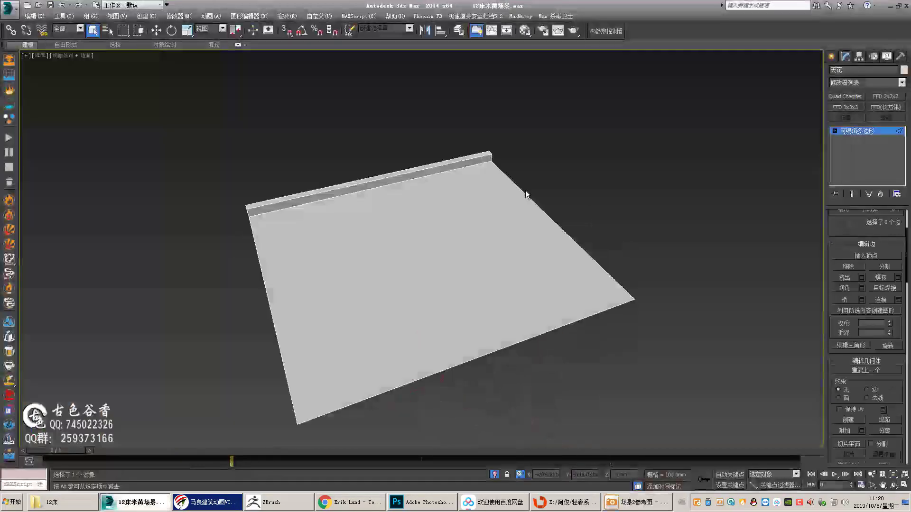
click(406, 266)
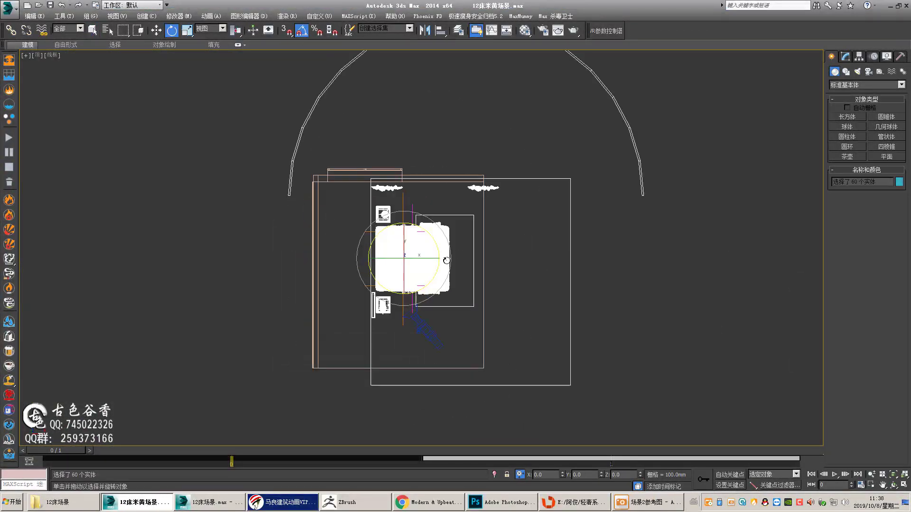
Move the merged bedroom furniture set into the room against the headboard wall and select the floor (地板001).
scroll(343, 248, up, 5)
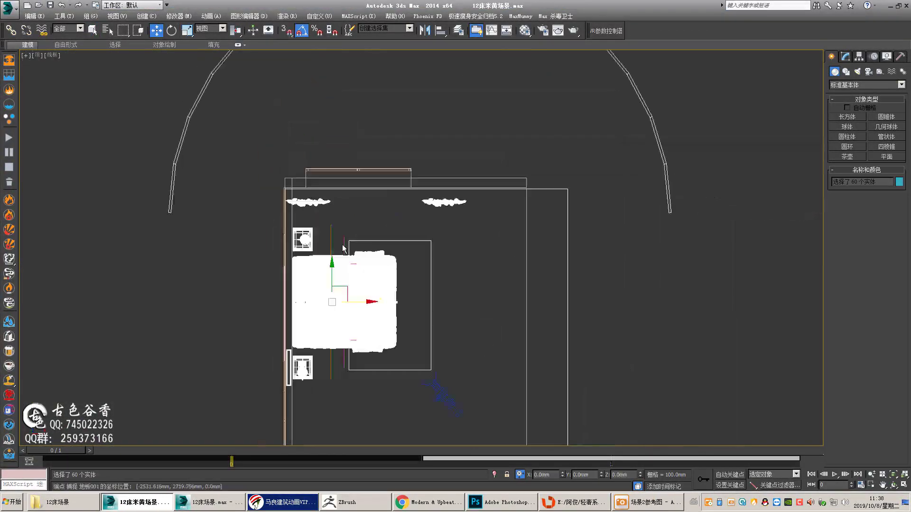
scroll(469, 288, down, 2)
click(468, 289)
scroll(335, 197, up, 4)
click(335, 197)
middle_drag(583, 197, 535, 211)
click(535, 211)
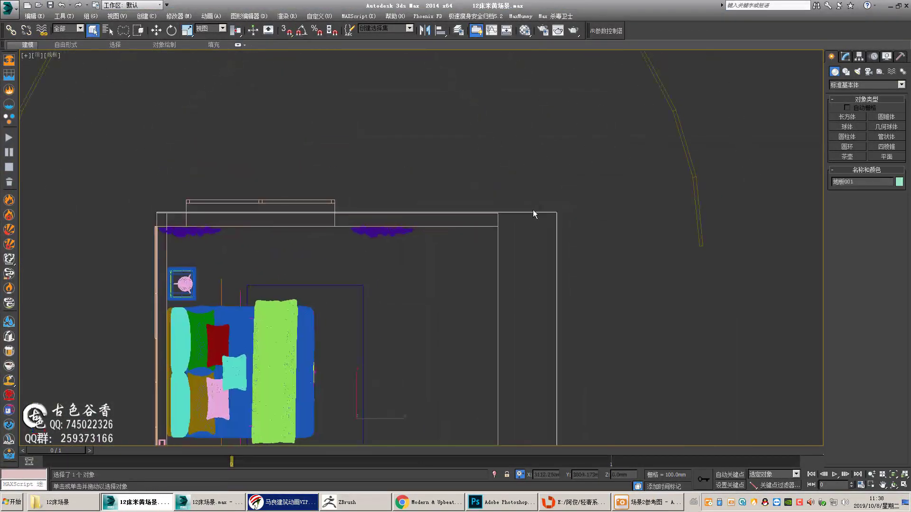
scroll(504, 221, down, 2)
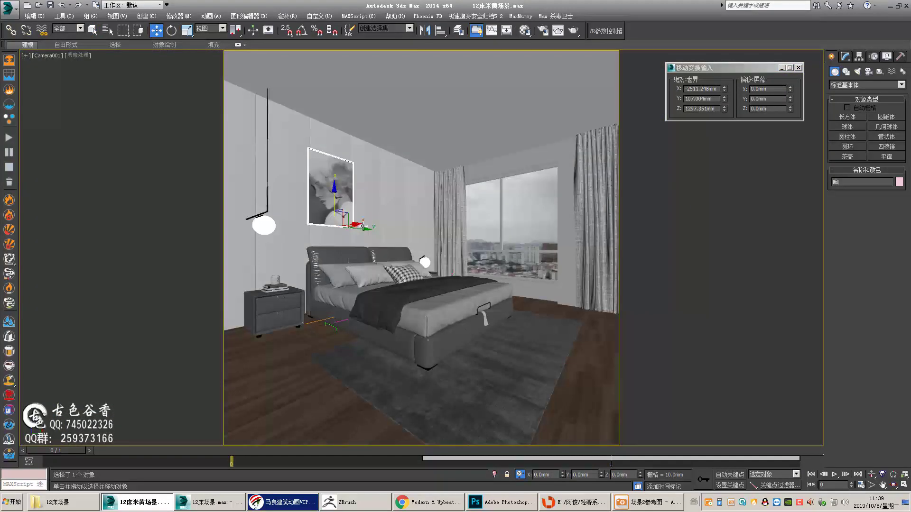
Reposition the headboard wall's vertices and the three-panel section along Y behind the bed.
key(t)
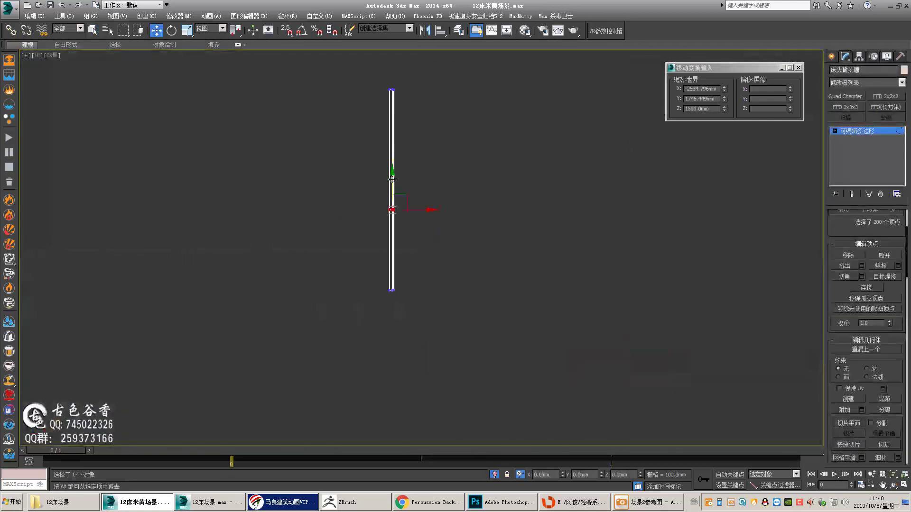
key(alt+w)
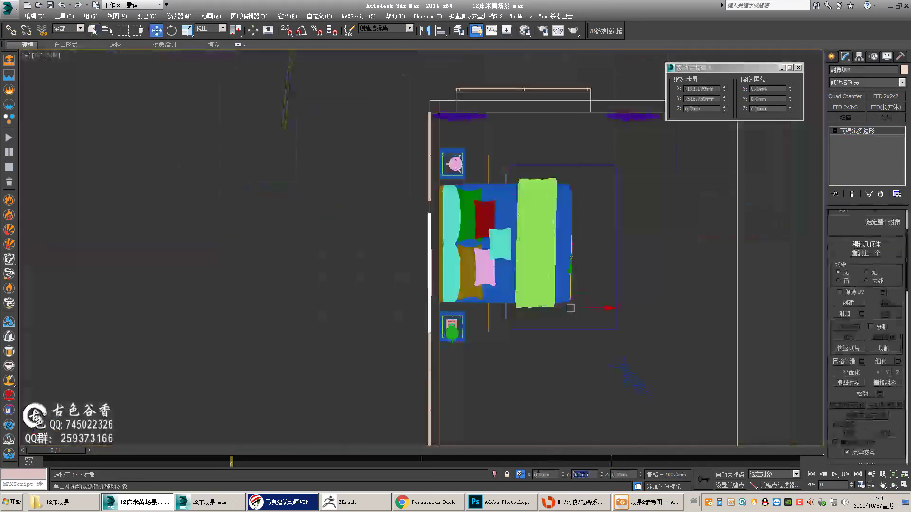
key(alt+w)
key(alt+w)
middle_drag(610, 285, 509, 287)
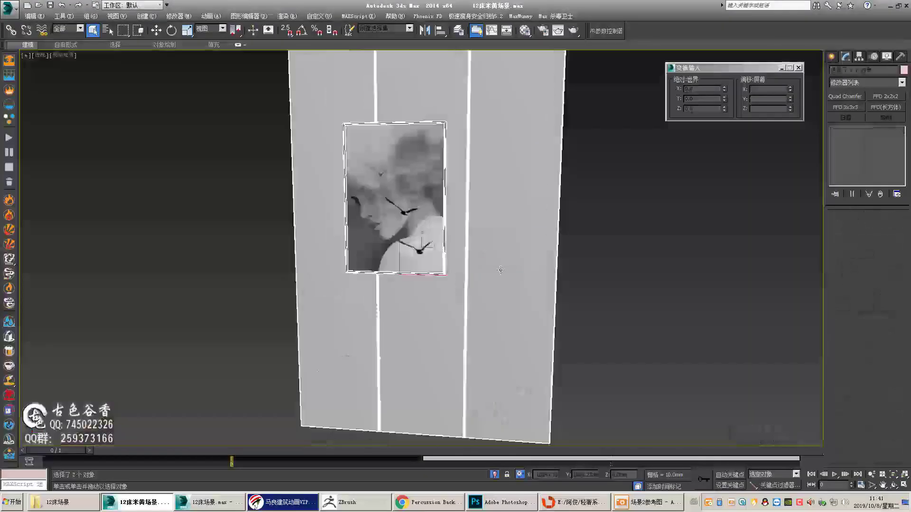
Position the picture on the three-panel section and shift the bed, bedside tables and rug along Y to match.
key(l)
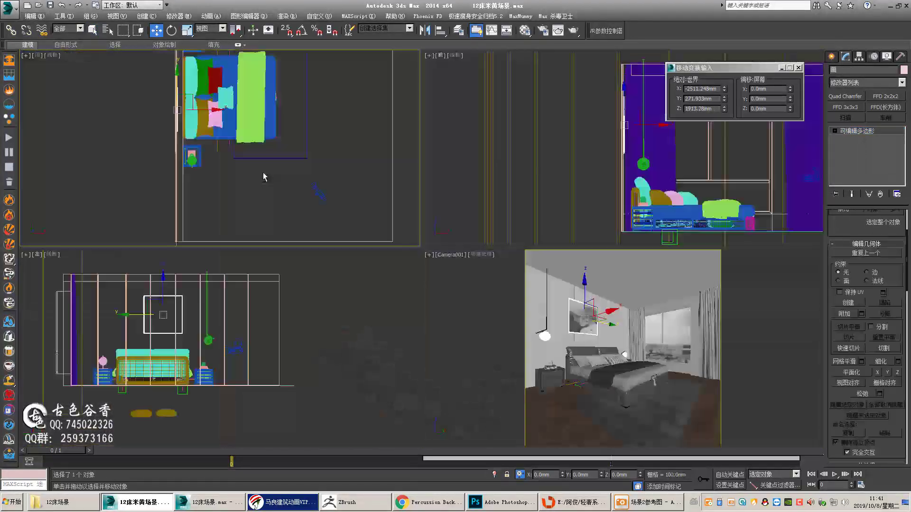
key(alt+w)
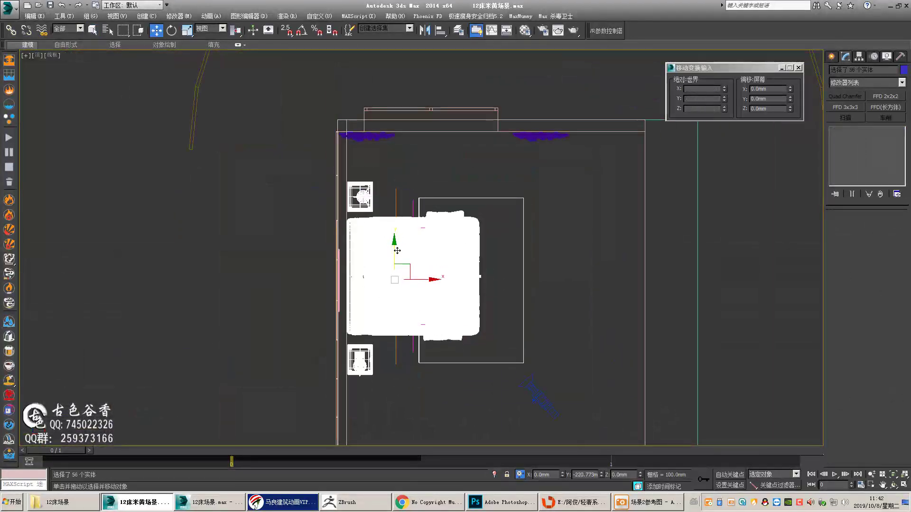
key(c)
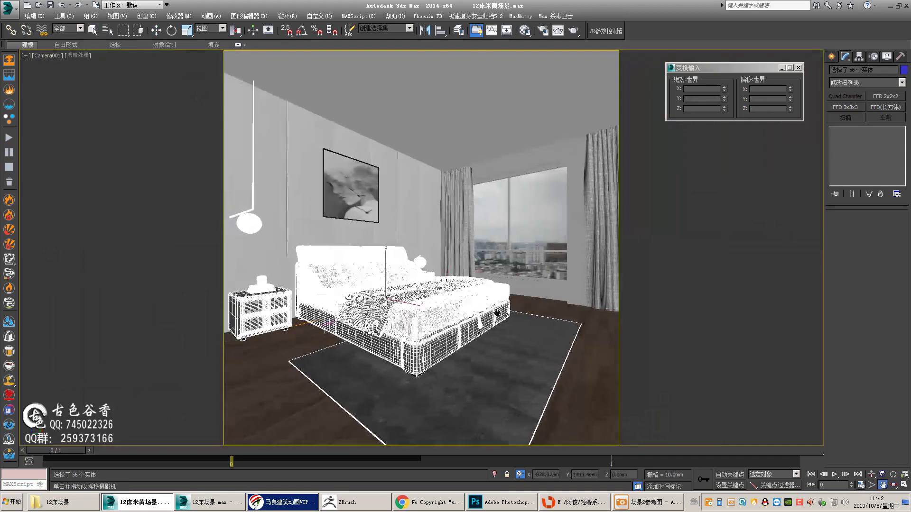
Create a target camera with a 50 mm lens outside the room's near corner, aimed at the bed.
key(t)
click(478, 284)
scroll(478, 285, down, 3)
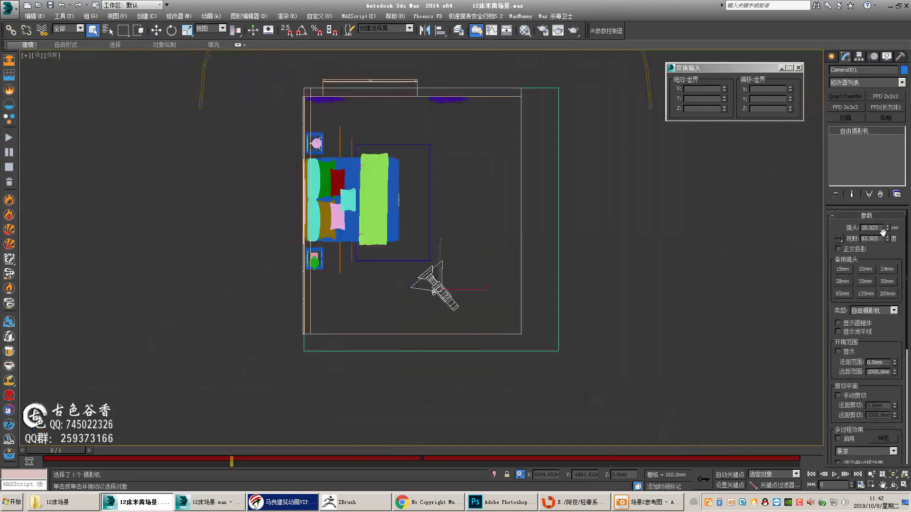
scroll(441, 291, up, 3)
click(483, 348)
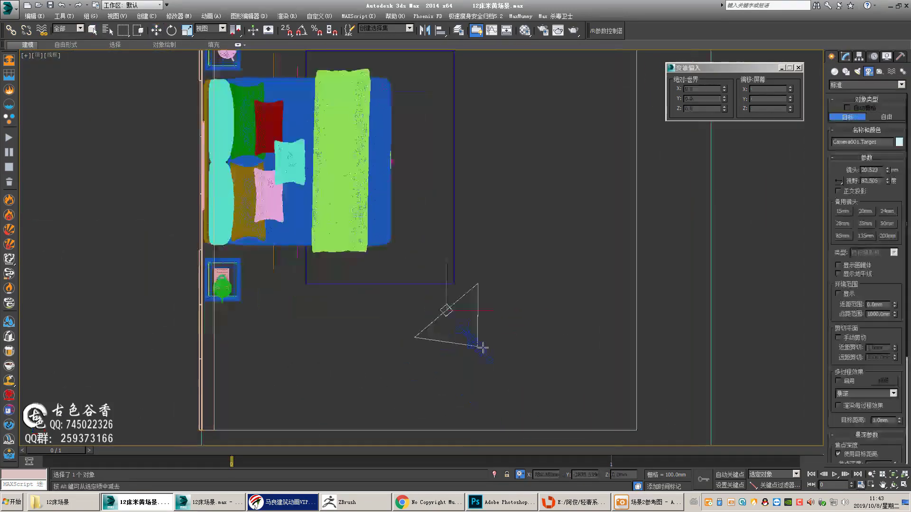
key(w)
scroll(399, 242, down, 2)
key(c)
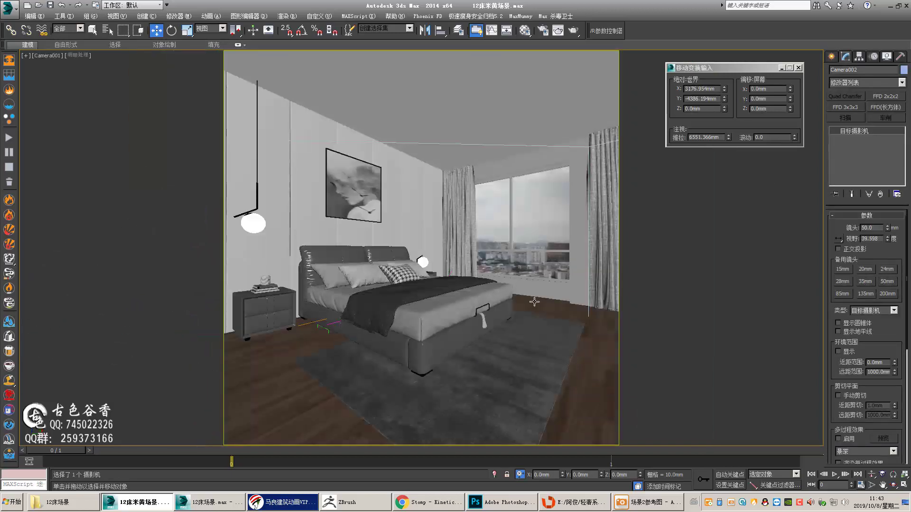
Raise the new target camera to a height of about 941 mm.
key(t)
click(443, 311)
key(alt+w)
right_click(474, 214)
key(alt+w)
scroll(450, 285, down, 2)
drag(450, 302, 439, 228)
key(t)
click(451, 331)
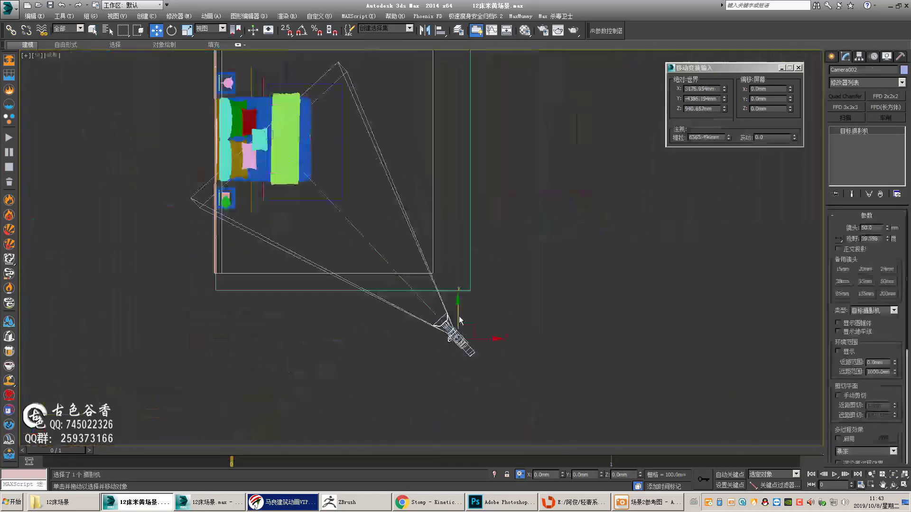
Extend the ceiling (天花) towards the camera by moving its near-edge vertices along Y.
middle_drag(459, 319, 496, 327)
key(w)
key(1)
drag(218, 266, 558, 489)
key(w)
drag(307, 268, 308, 289)
key(1)
scroll(277, 291, up, 4)
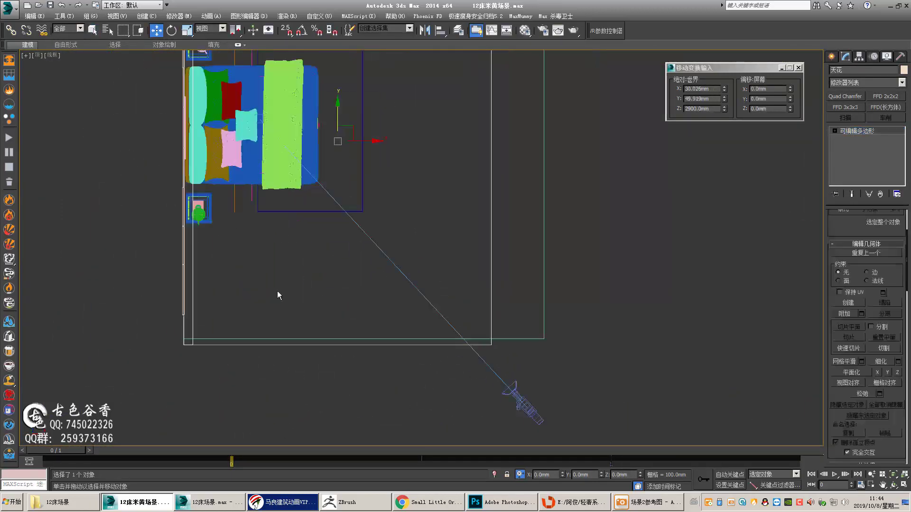
Lengthen the headboard wall (床头背景墙) by moving its near-end vertices to the ceiling's edge.
middle_drag(277, 291, 474, 220)
click(282, 238)
key(1)
drag(228, 238, 564, 476)
key(1)
scroll(241, 385, down, 4)
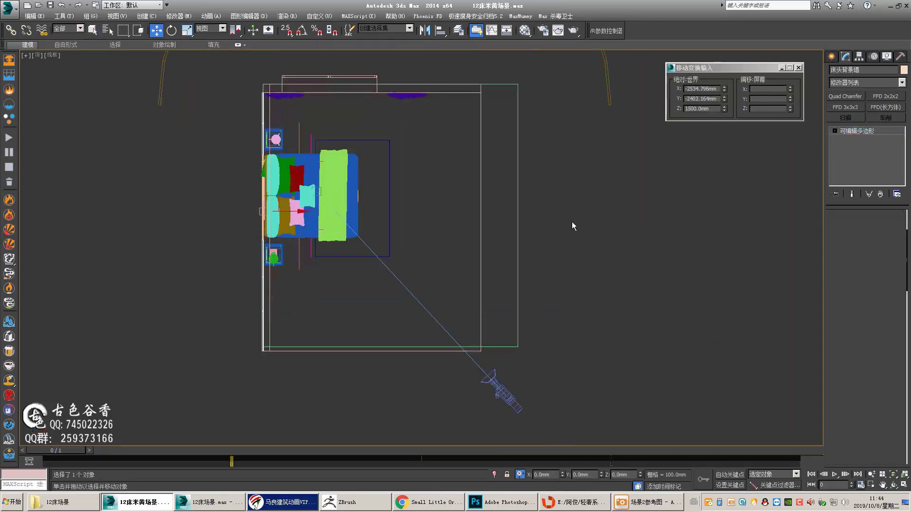
Snap the floor's edge vertices to the ceiling's outline.
click(516, 237)
key(1)
drag(571, 322, 227, 375)
scroll(403, 332, up, 2)
key(s)
drag(406, 254, 534, 286)
scroll(385, 441, up, 2)
Enable manual clipping on the target camera from 2000 mm to 18000 mm and frame the bed closer in its view.
click(484, 394)
click(838, 313)
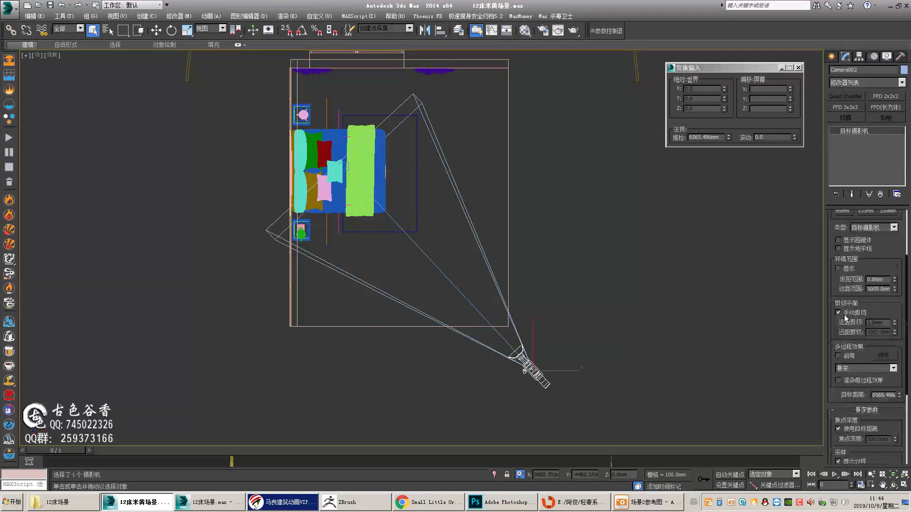
key(c)
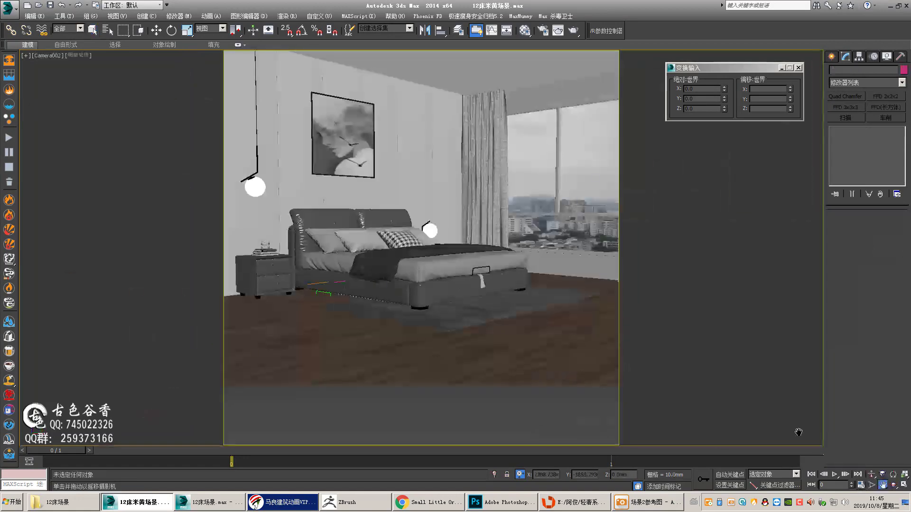
scroll(461, 216, up, 5)
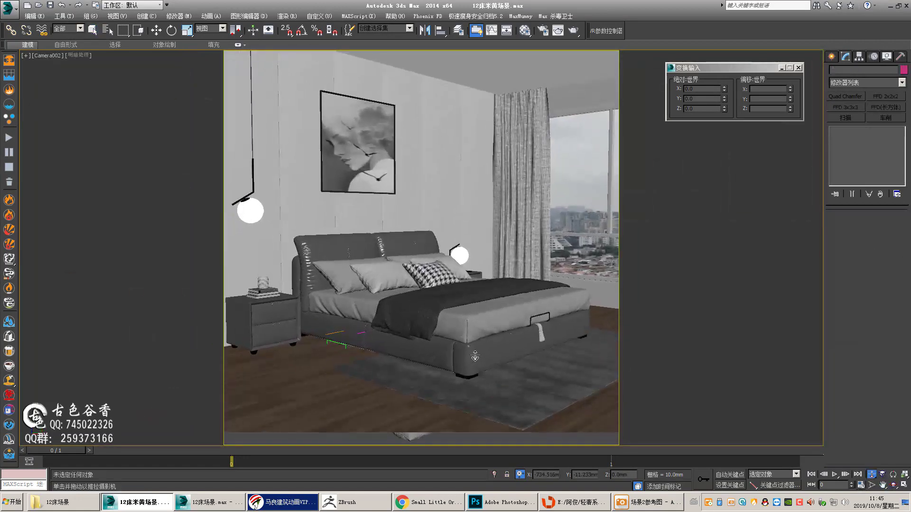
key(alt+w)
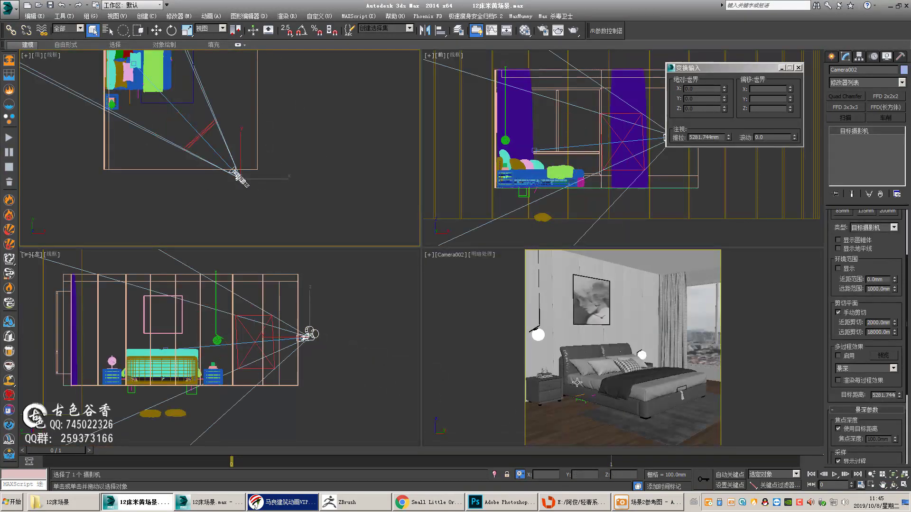
Check the camera view against the reference photo, place curtains at both window ends in plan, and copy the pair as a second layer.
key(alt+w)
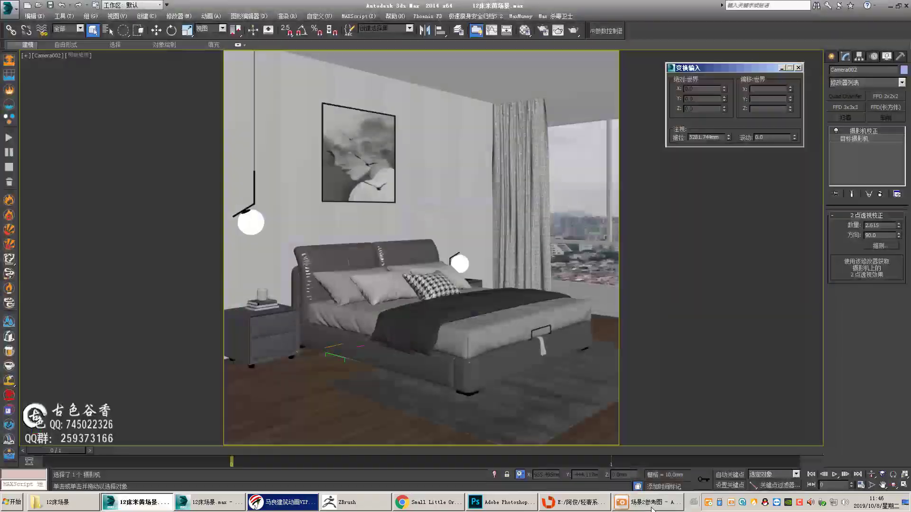
click(651, 503)
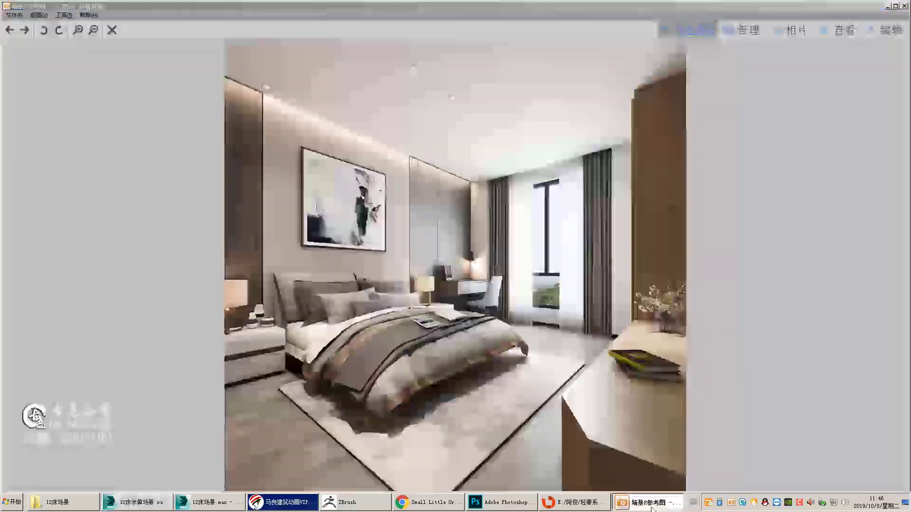
click(651, 503)
key(w)
scroll(475, 261, up, 3)
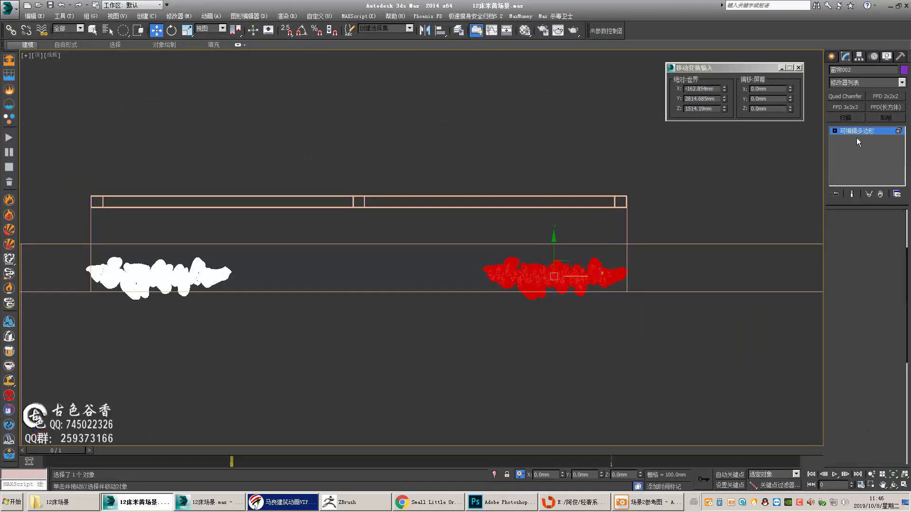
key(c)
key(q)
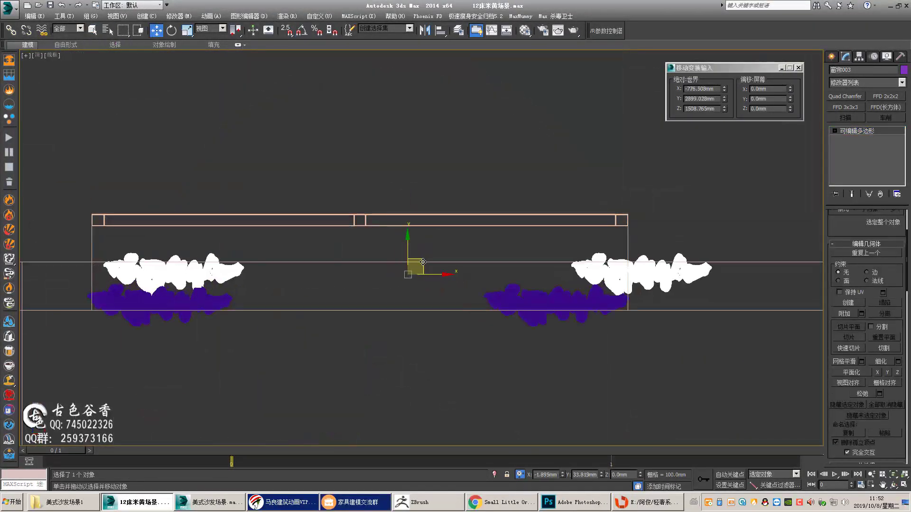
key(4)
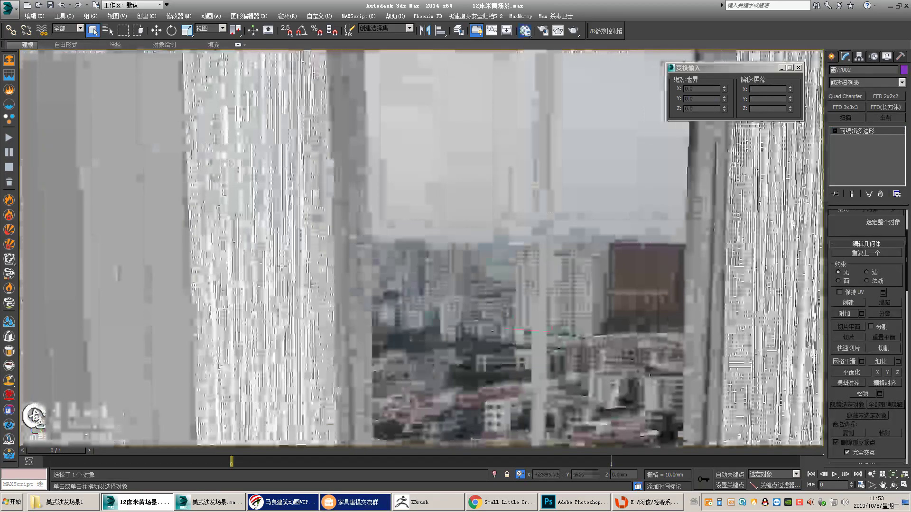
Open the reference photo 场景2参考图 and load the silk-01 material from the library into the curtain's material slot.
key(m)
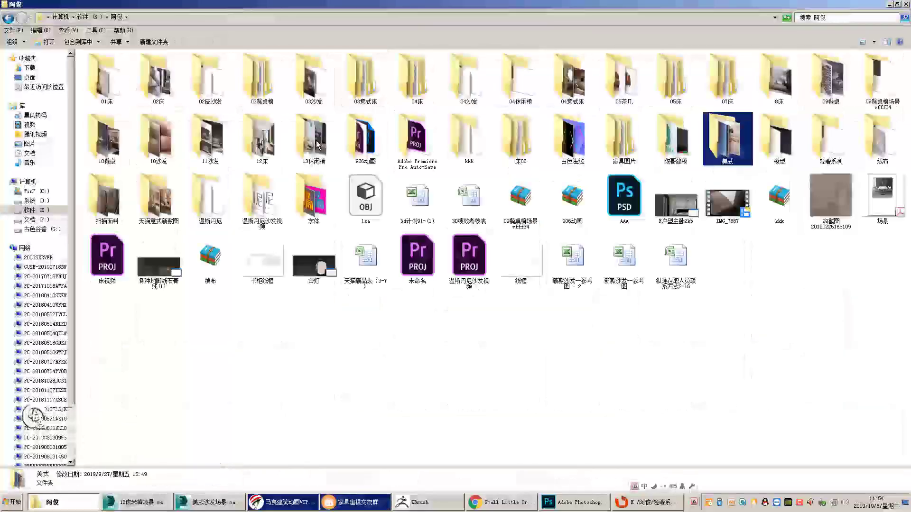
double_click(824, 89)
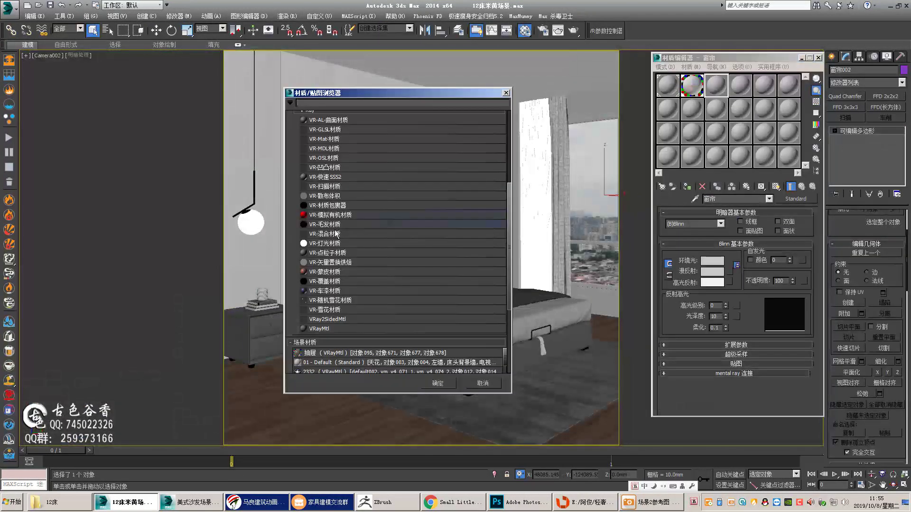
scroll(351, 227, down, 10)
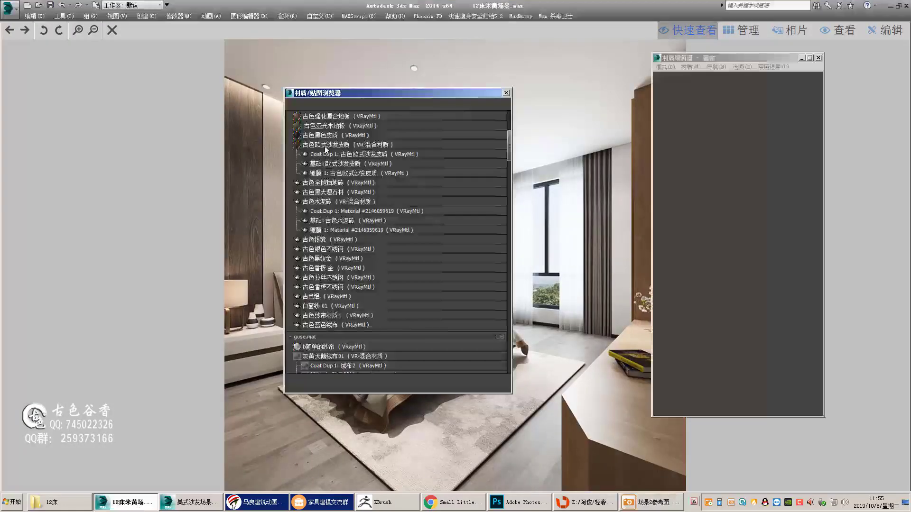
scroll(318, 270, down, 3)
scroll(351, 304, down, 15)
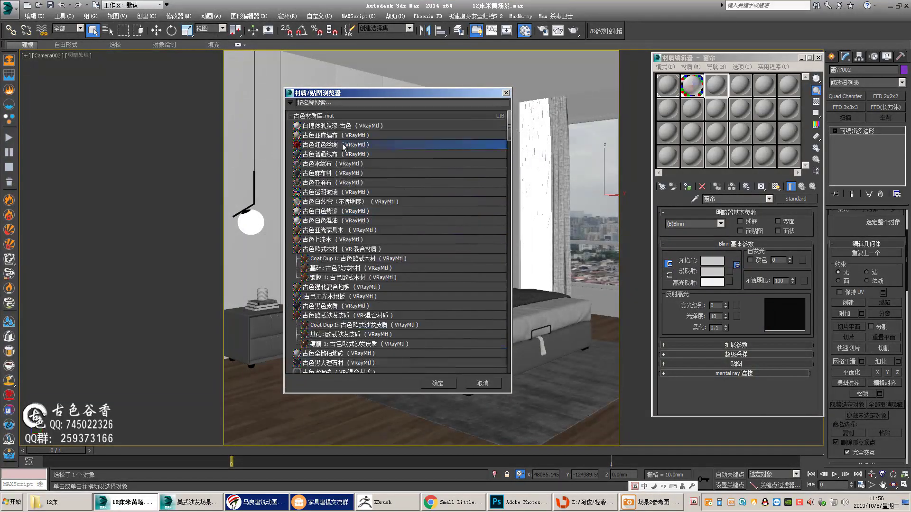
scroll(351, 308, down, 8)
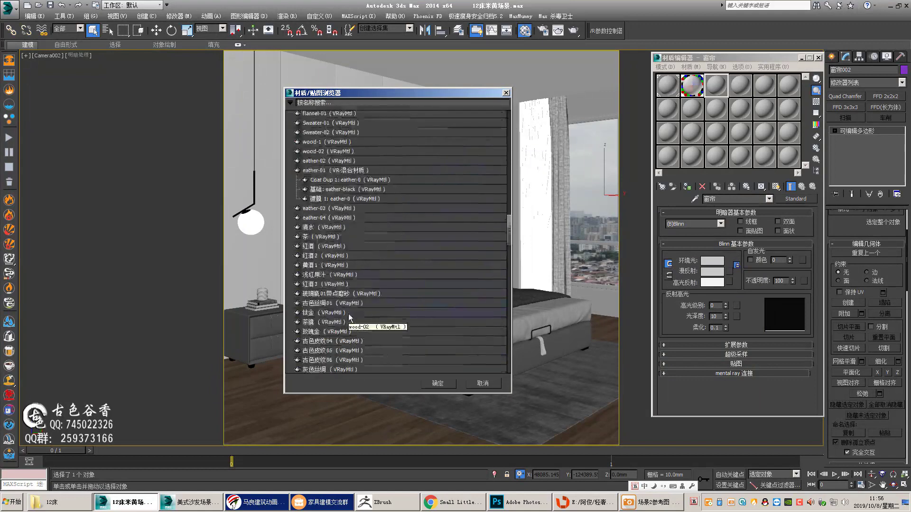
click(438, 383)
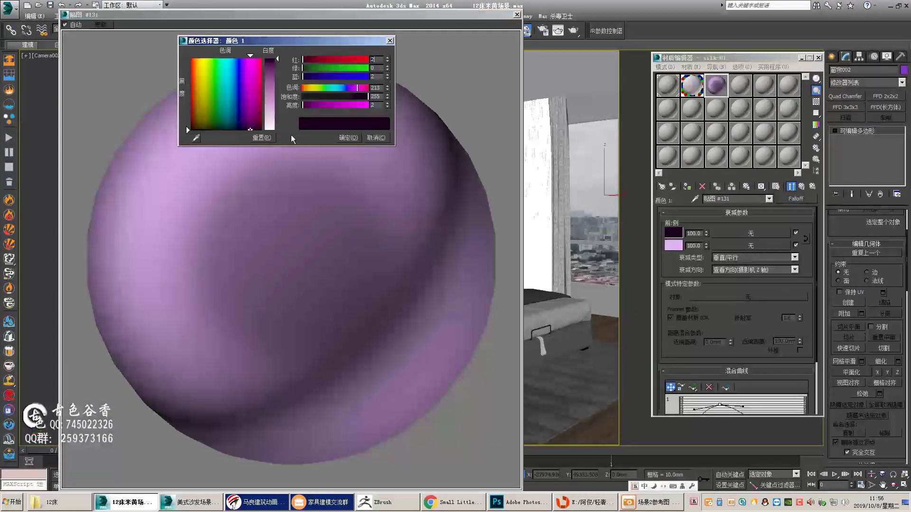
Recolour the Falloff map of silk-01 with a dark grey front colour and a muted brown-grey side colour.
click(349, 138)
drag(674, 233, 673, 245)
click(674, 246)
drag(304, 105, 312, 106)
click(349, 137)
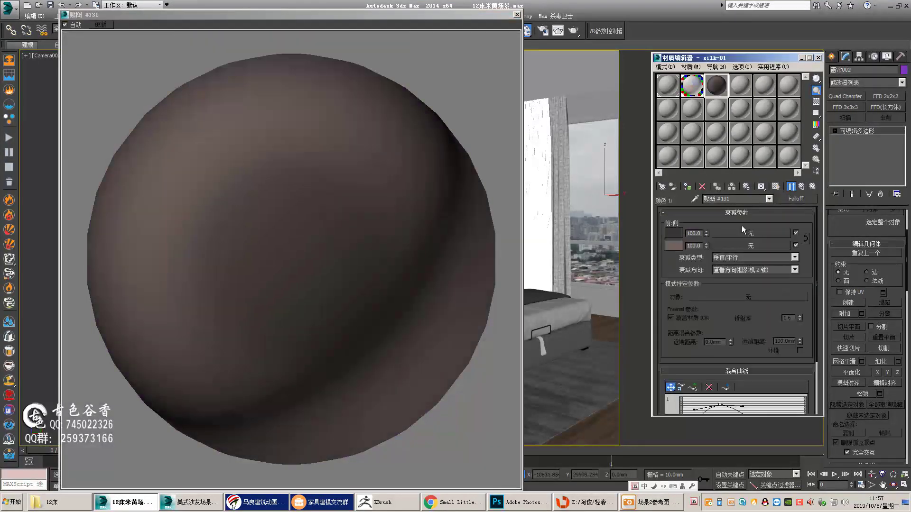
drag(674, 233, 674, 246)
click(674, 246)
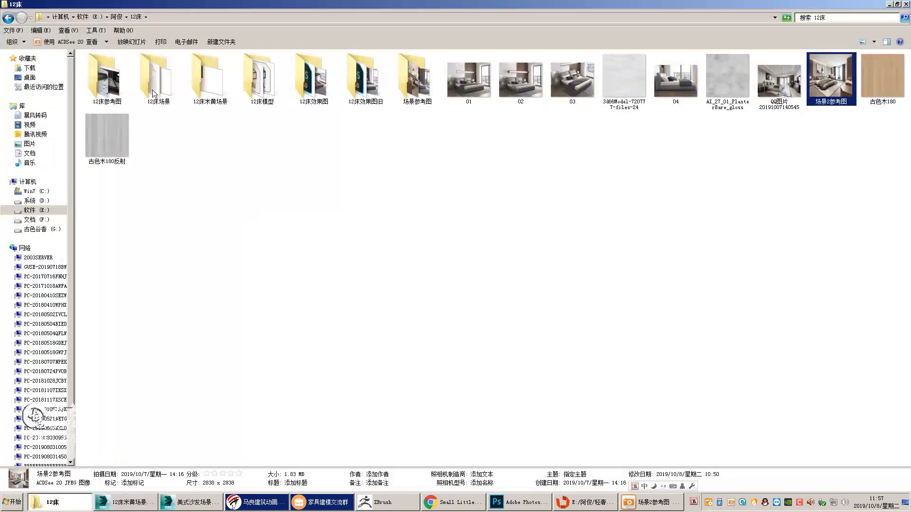
Load AI37.jpg from the 12床米黄场景 folder as the mix amount map of silk-01 and close the enlarged preview.
double_click(152, 89)
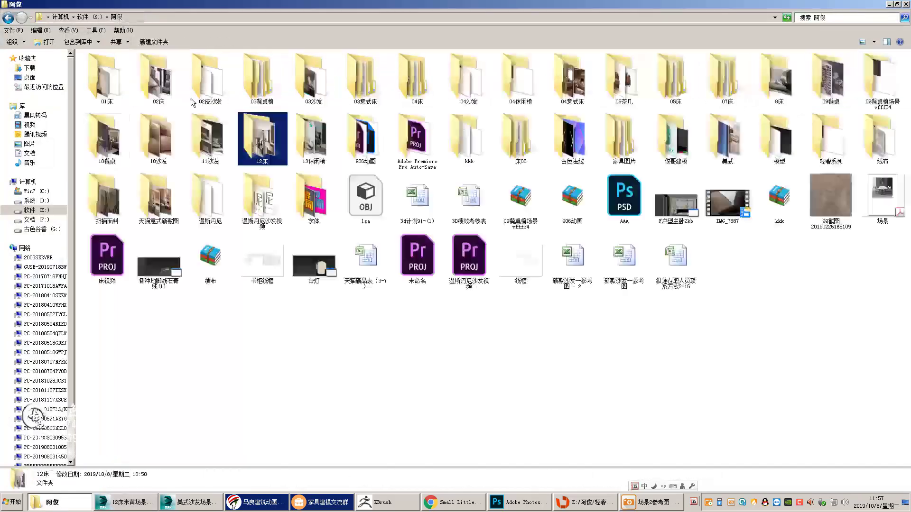
click(136, 16)
double_click(210, 90)
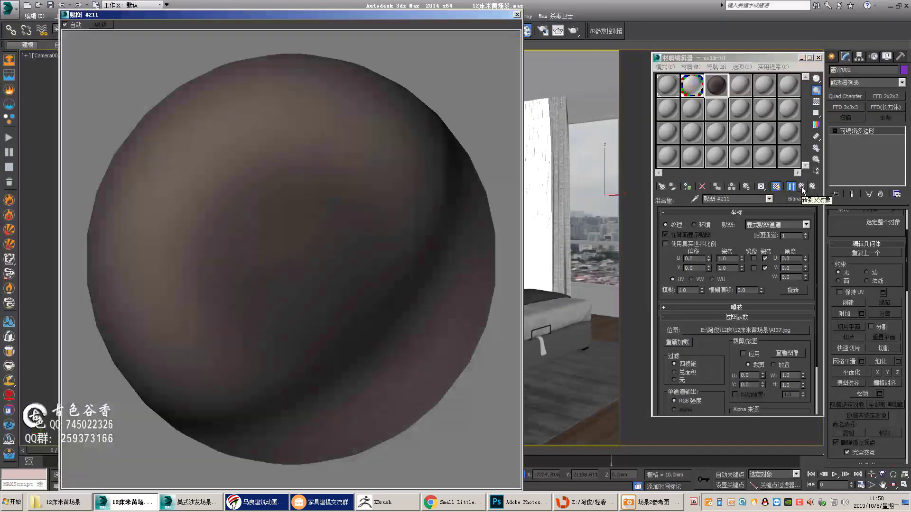
click(517, 14)
Preview the fabric texture 格子布纹黑白B in the 12床场景 folder and use it as the bump map of silk-01.
scroll(739, 284, down, 5)
click(62, 502)
click(136, 16)
double_click(152, 89)
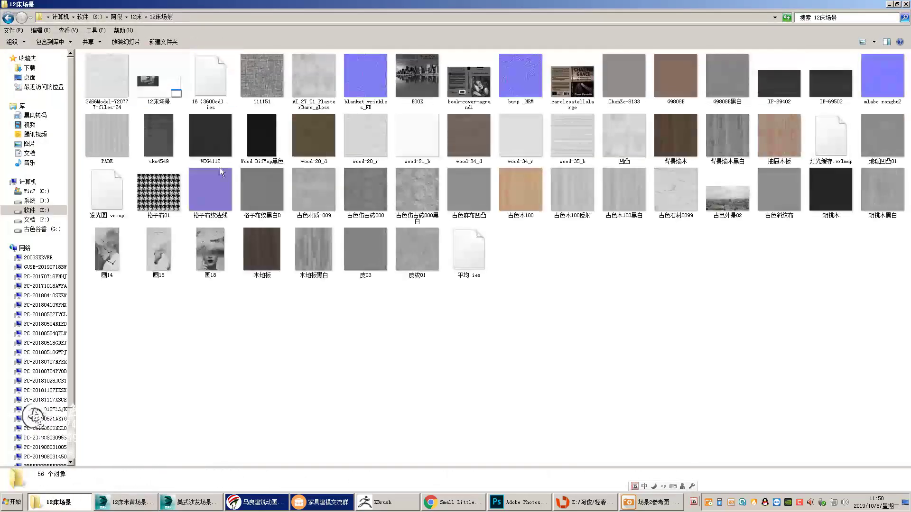
double_click(263, 189)
click(904, 6)
double_click(266, 193)
click(904, 6)
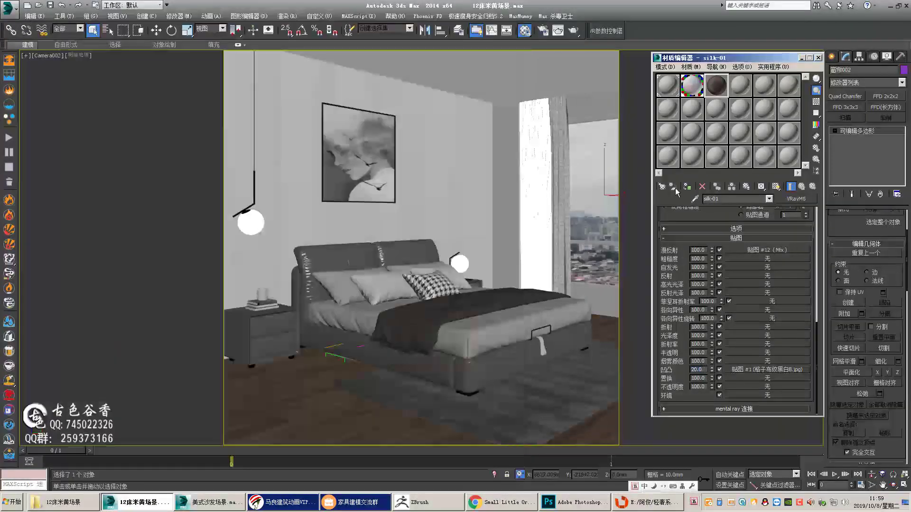
Show the curtain's bump bitmap 格子布纹黑白B.jpg on the mesh in a perspective close-up and enter a value of 10.
key(p)
key(z)
key(shift+f)
key(F4)
click(767, 370)
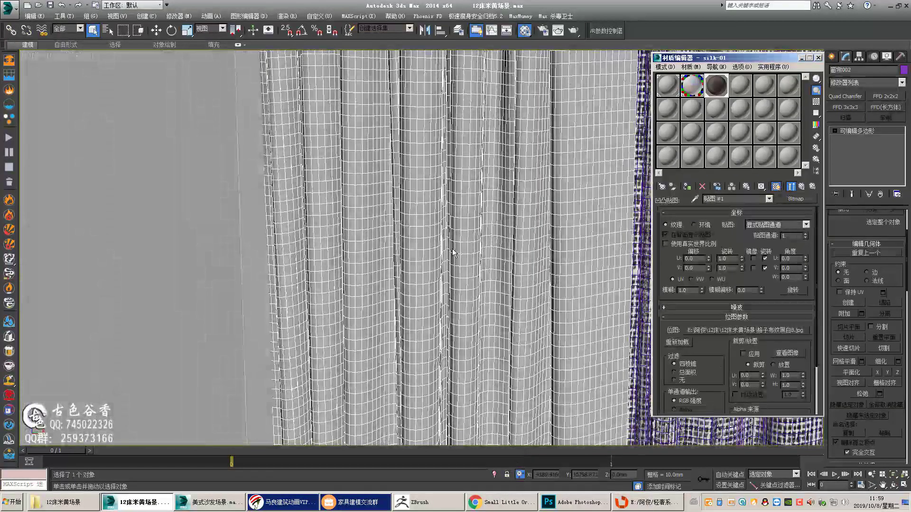
click(776, 186)
scroll(427, 237, down, 3)
click(117, 16)
key(Escape)
key(F4)
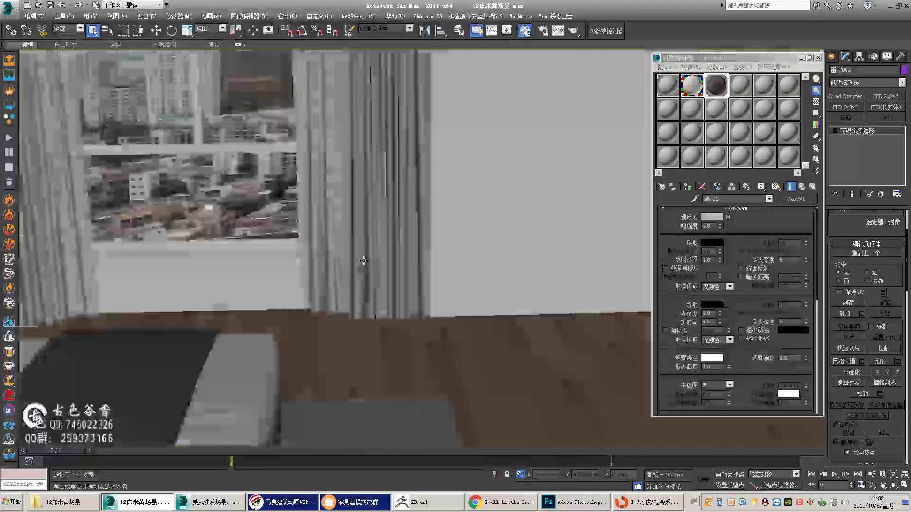
text(10)
key(Return)
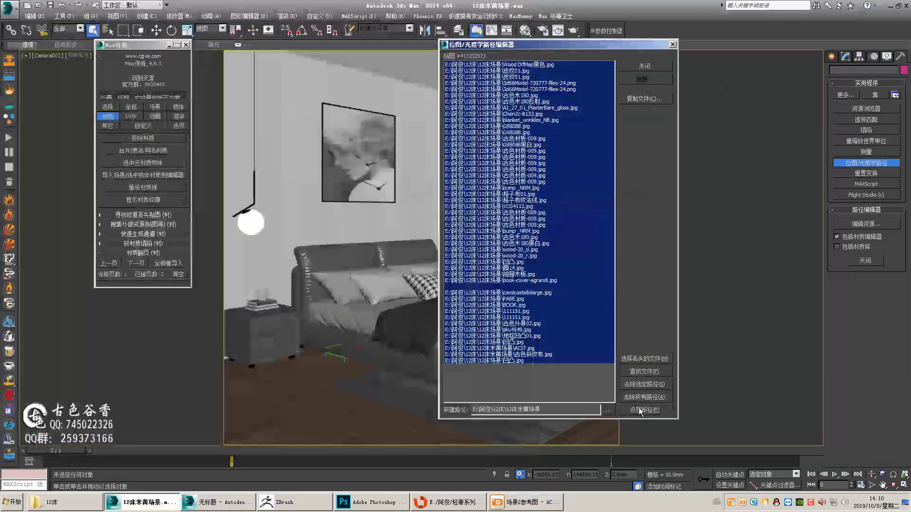
Set the path of all listed bitmaps to E:\阿俊\12床\12床米黄场景.
click(640, 410)
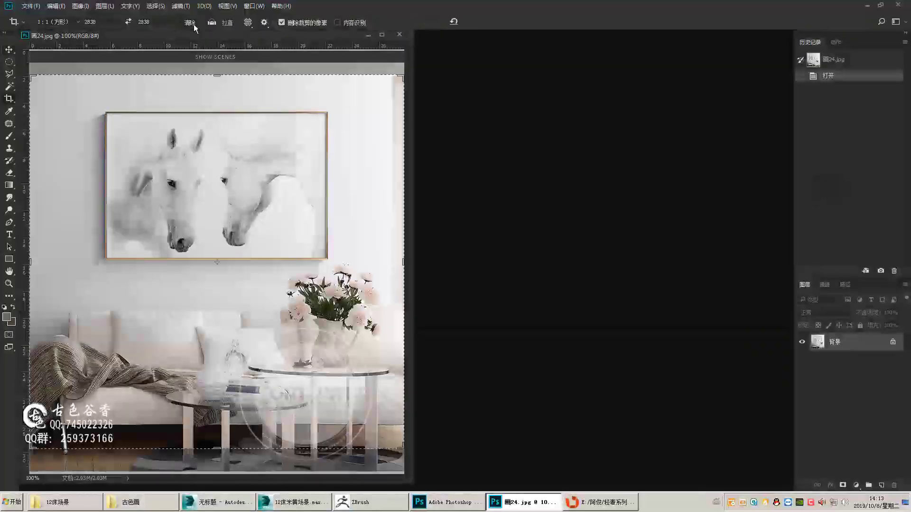
Crop 画24.jpg in Photoshop to the horse painting inside its frame, trimming the remaining frame edges.
drag(331, 262, 326, 258)
key(Return)
drag(82, 264, 86, 264)
key(Return)
Resample the cropped horse painting to a resolution of 300 pixels per inch.
key(ctrl+alt+i)
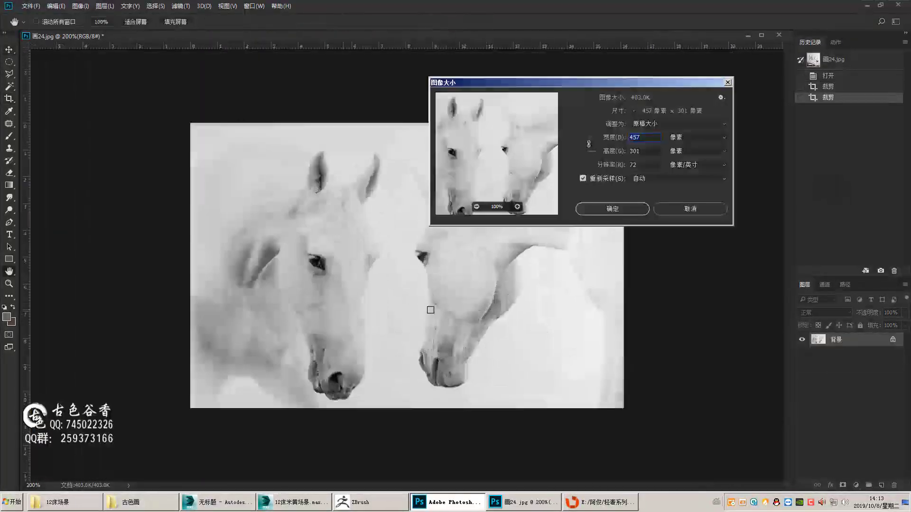
text(300)
click(617, 212)
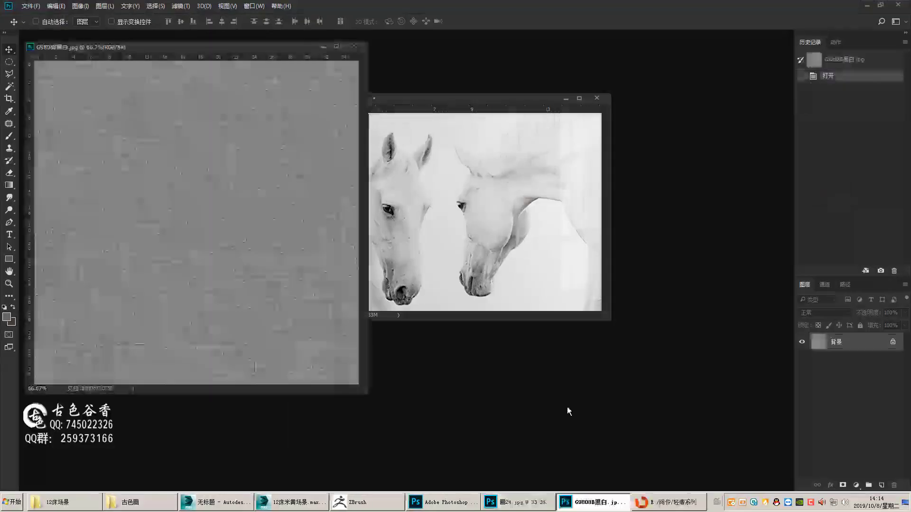
Cover the horse painting with the G9808B黑白.jpg weave texture by duplicating and merging its layer, and select 画24 in the scene folder.
drag(102, 213, 430, 234)
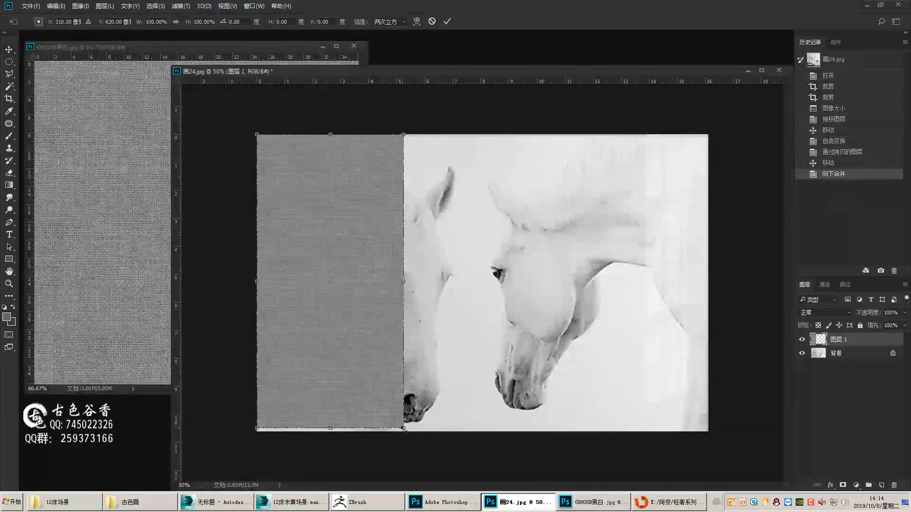
key(Return)
key(ctrl+j)
drag(330, 362, 490, 362)
key(ctrl+e)
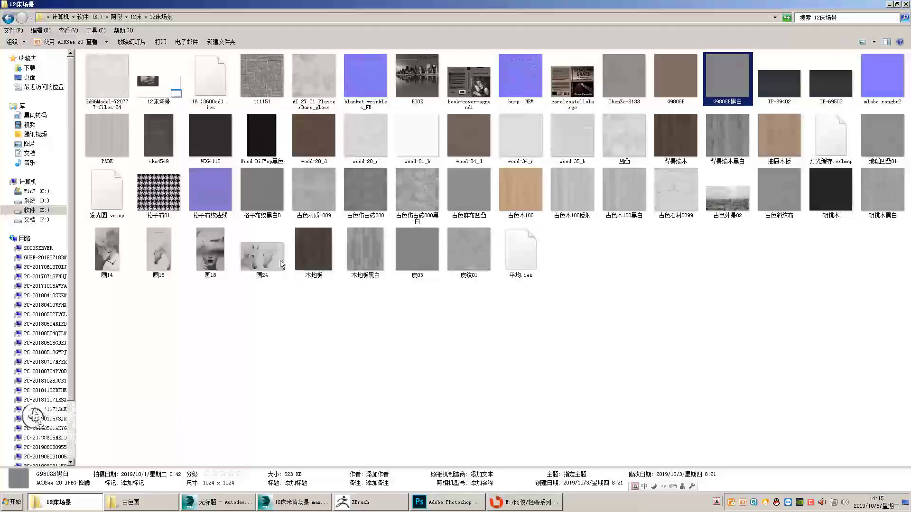
click(258, 248)
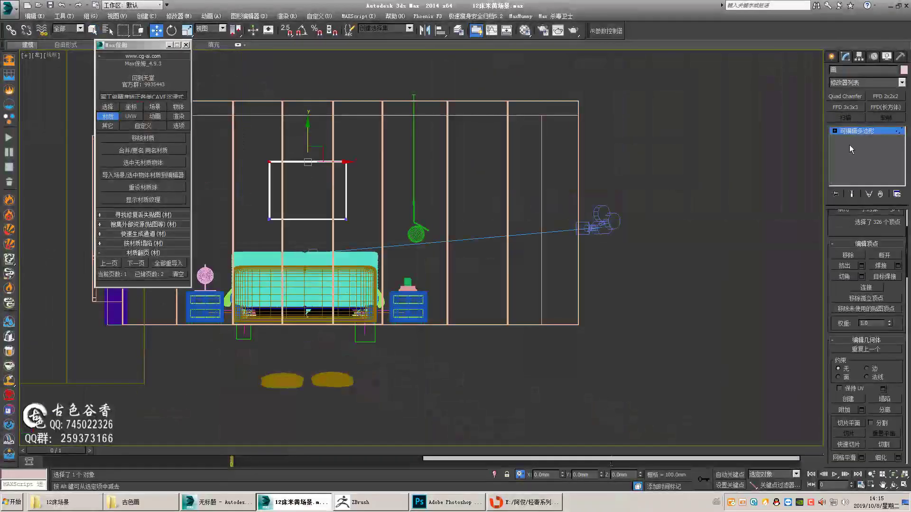
Reshape the wall picture above the bed into a landscape format by moving its edge vertices in 3ds Max.
click(857, 131)
key(alt+w)
key(alt+w)
key(1)
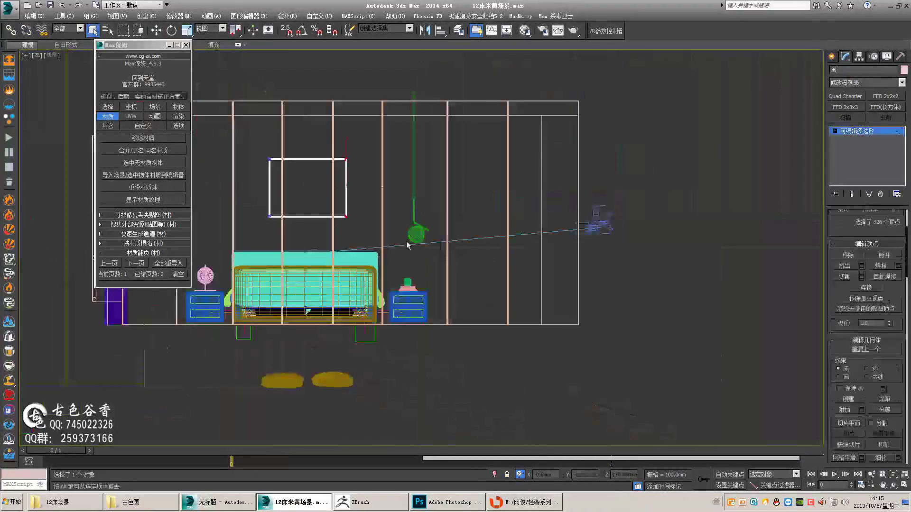
scroll(408, 246, up, 4)
key(alt+w)
Replace the wall picture's diffuse bitmap 画14.jpg with 画24 from the 12床米黄场景 folder.
key(m)
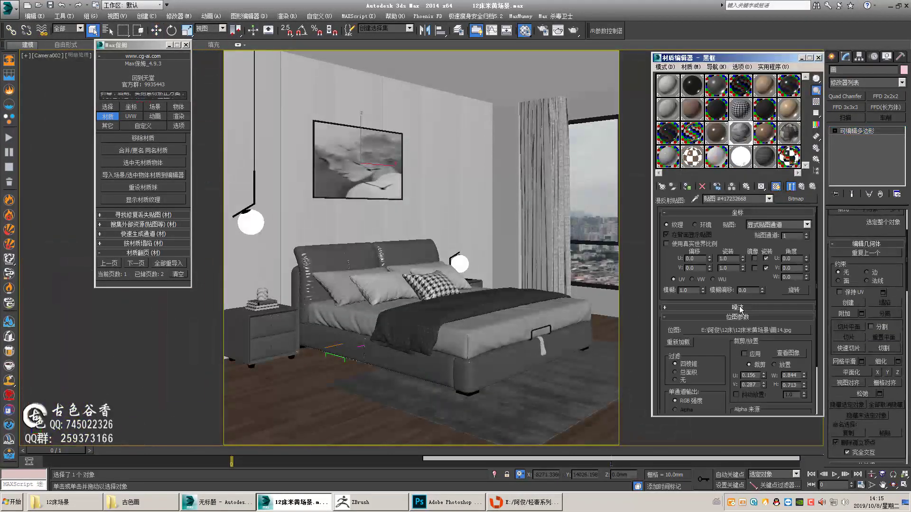
click(755, 330)
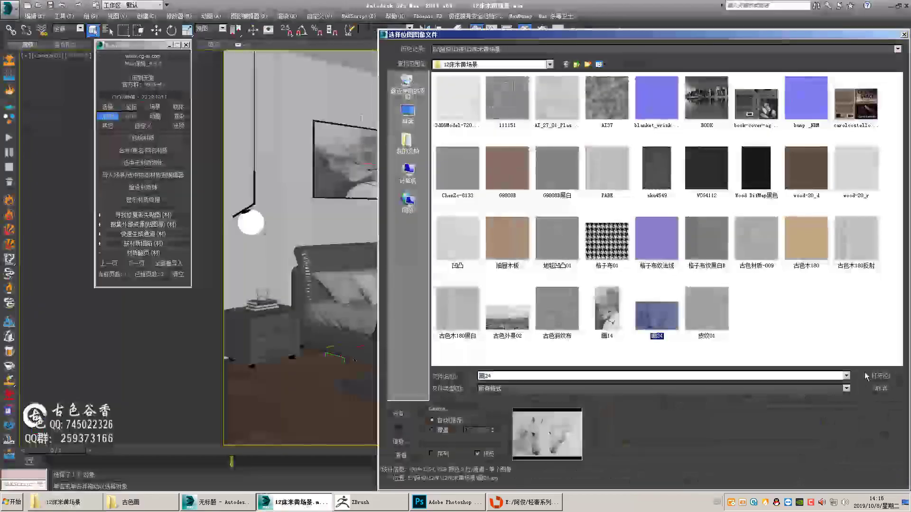
click(867, 376)
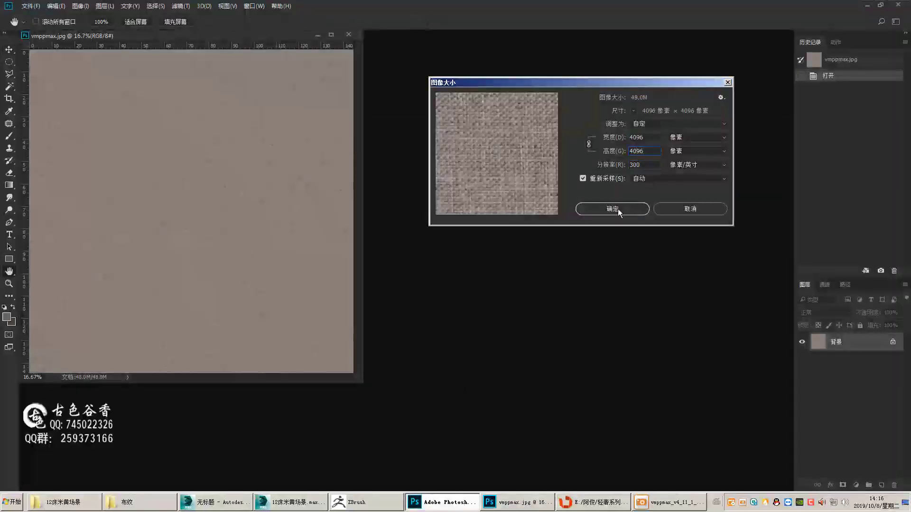
Apply the image size settings to the fabric texture vmppmax.jpg in Photoshop.
click(613, 208)
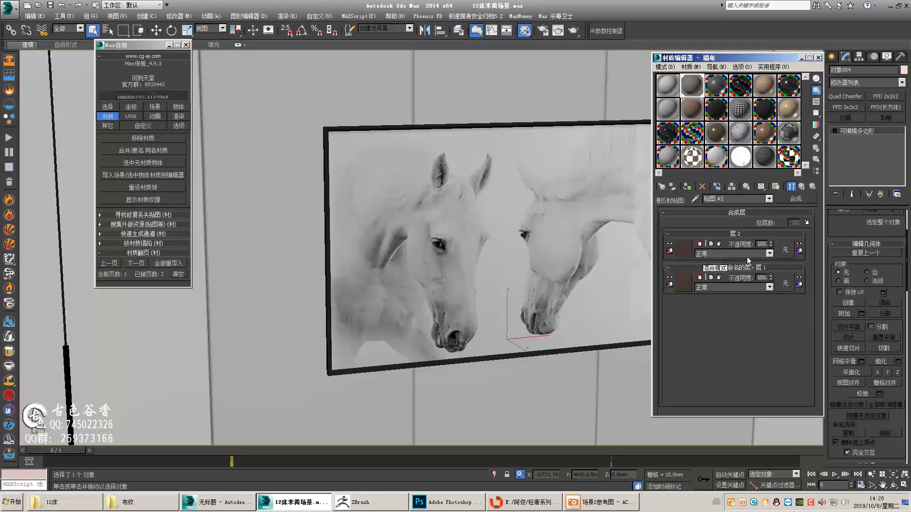
Show the composite's layer 2 map on the wall and load a bitmap file into layer 1 of the 墙布 material.
click(683, 250)
click(776, 186)
click(802, 186)
click(683, 283)
click(753, 330)
click(878, 385)
click(801, 186)
Clear the layer 2 texture of the 墙布 composite map and assign a new map in its place.
right_click(685, 254)
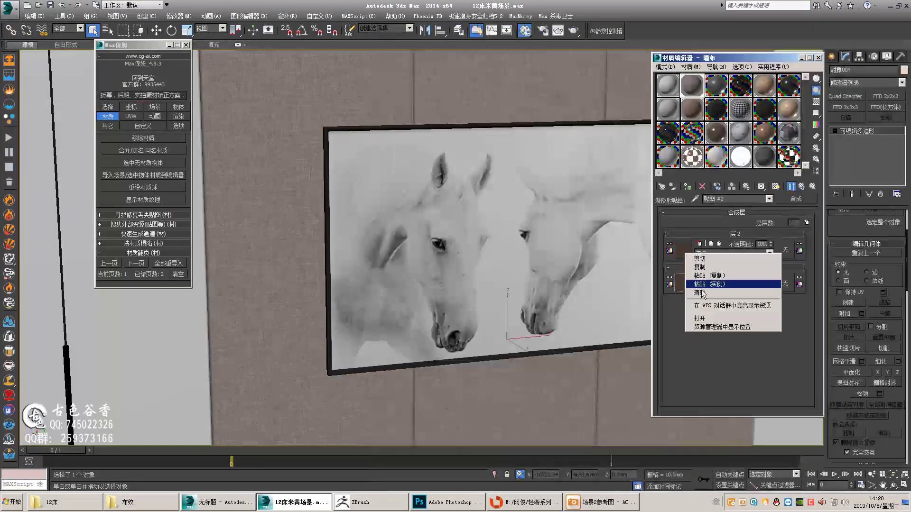
click(702, 293)
click(683, 249)
double_click(320, 252)
scroll(751, 340, down, 2)
click(801, 186)
click(801, 187)
Mask layer 2 of the 墙布 composite with a Falloff (衰减) map and enlarge the material's sample preview.
click(785, 250)
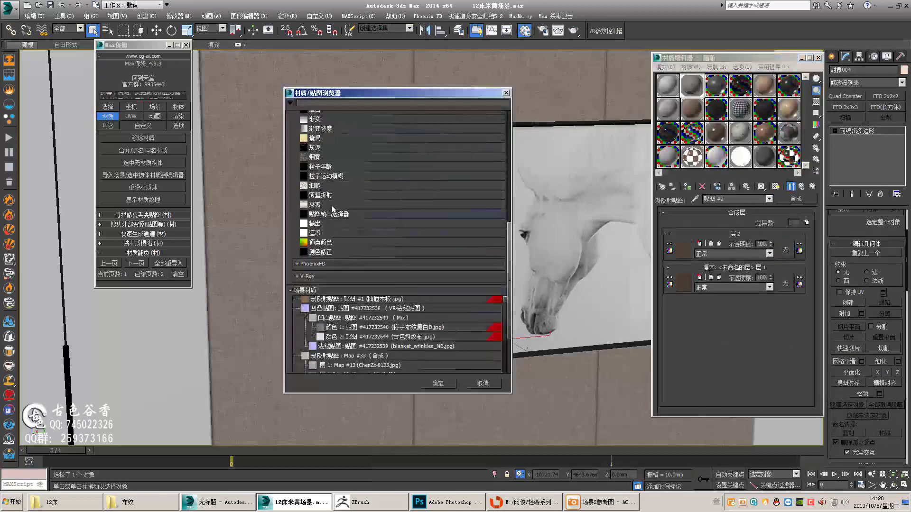
double_click(332, 205)
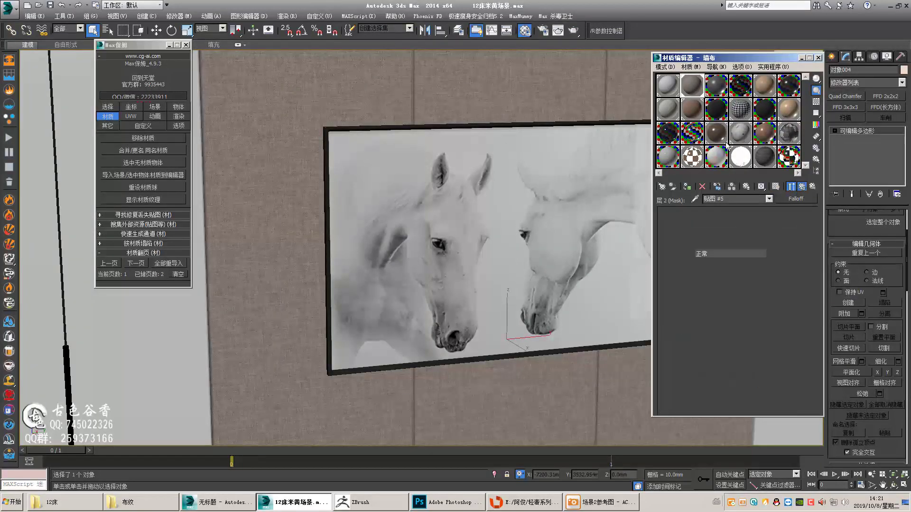
double_click(692, 86)
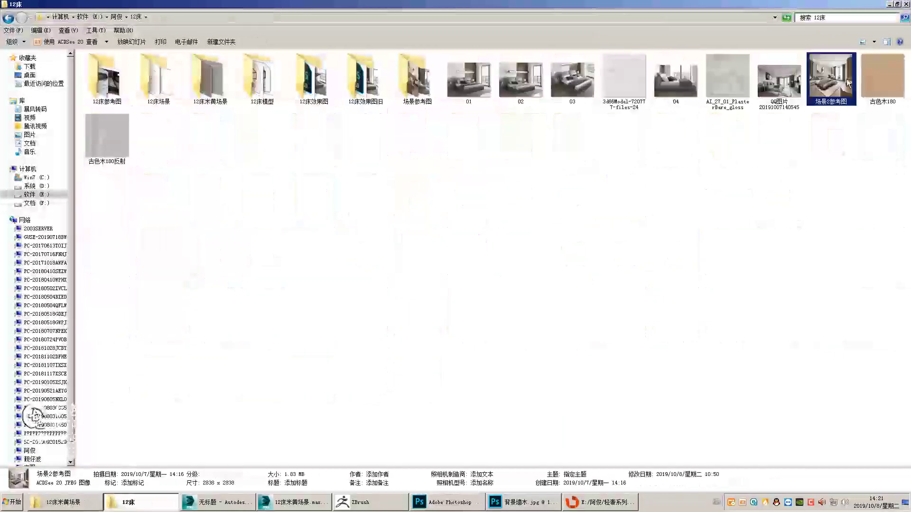
Bring up 背景墙木.jpg in Photoshop, and assign a VR-颜色 map to the reflection of the 背景墙木 material in 3ds Max.
click(504, 503)
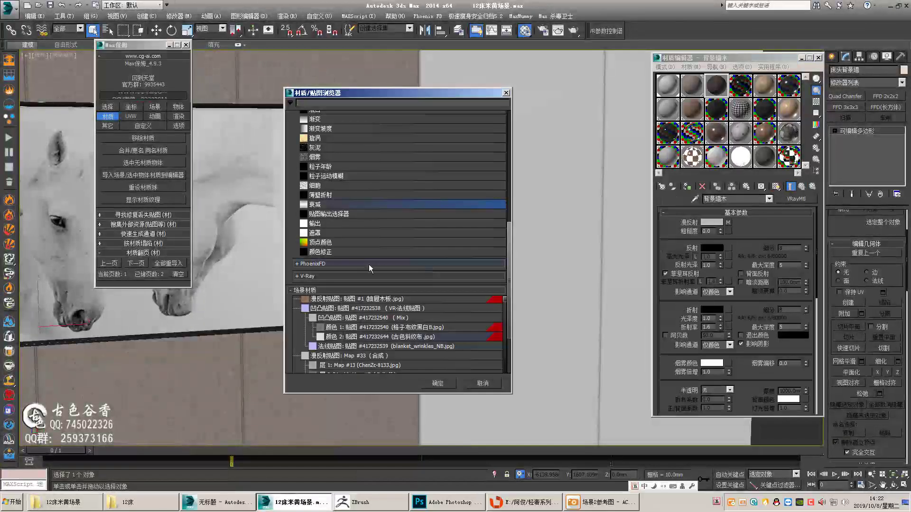
double_click(347, 305)
scroll(740, 295, down, 5)
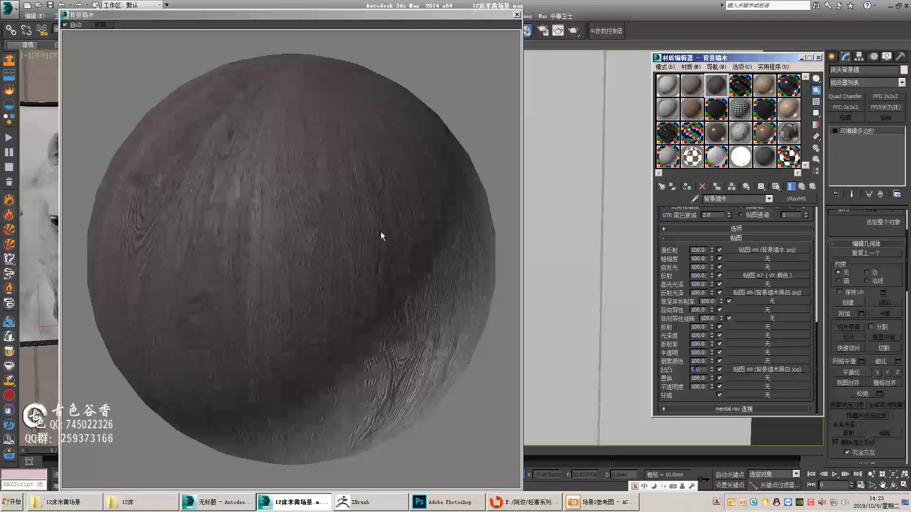
Toggle the 反转 output option of the 背景墙木黑白.jpg bump map and return to the 背景墙木 material's main parameters.
click(744, 370)
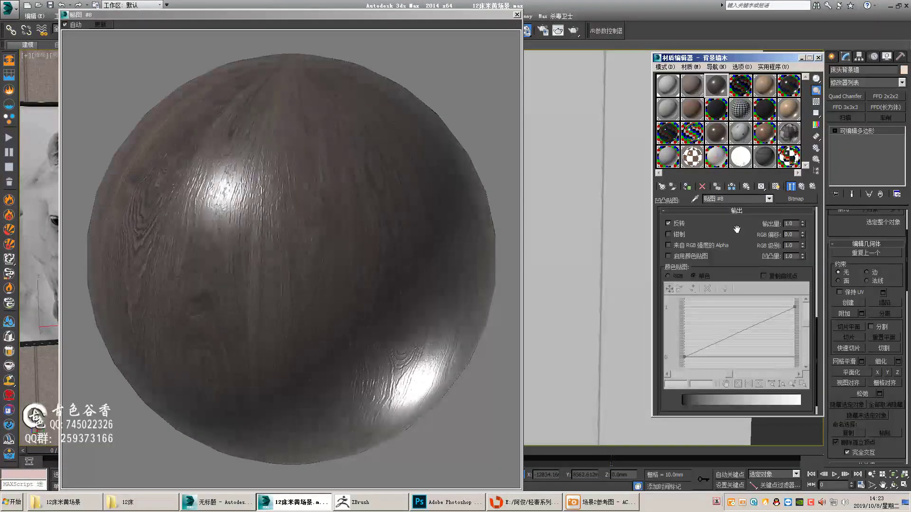
click(669, 224)
click(801, 187)
scroll(733, 277, up, 10)
Close the enlarged sample preview and assign the 背景墙木 material to the selected part of 床头背景墙.
click(816, 102)
click(517, 14)
click(687, 186)
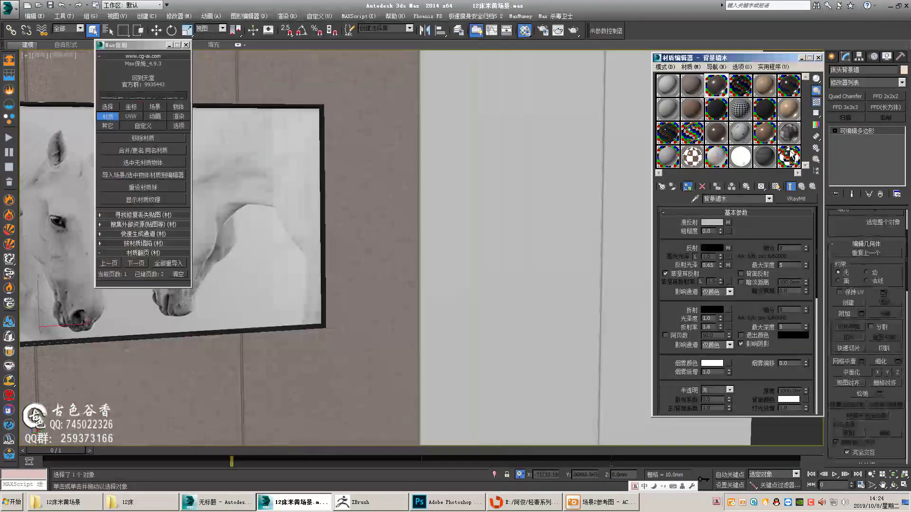
key(m)
Lock the V-Ray noise pattern and set the image sampler type to 渲染块 in the render settings.
key(F10)
scroll(695, 277, down, 5)
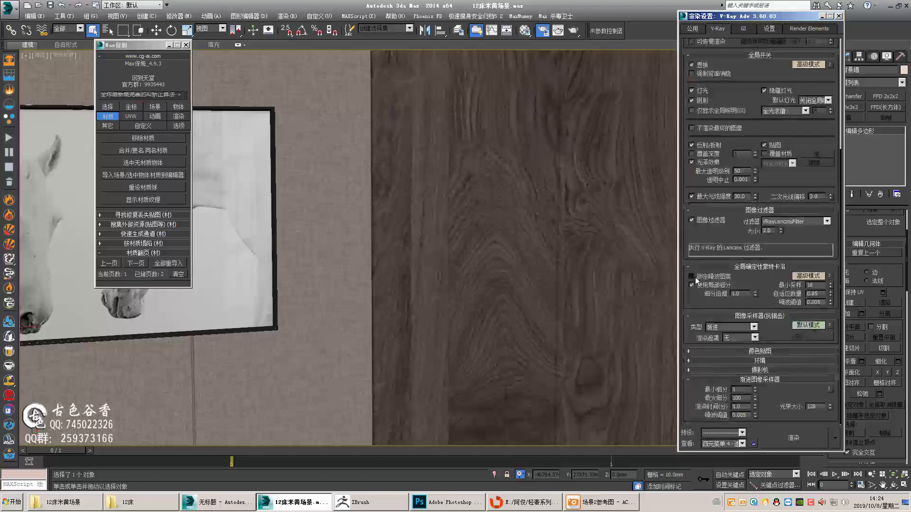
click(696, 276)
click(753, 328)
click(726, 334)
Turn off the 渲染块 sampler's maximum subdivision and set the color mapping type to HSV 指数.
click(807, 370)
scroll(777, 360, down, 3)
click(691, 378)
click(760, 401)
scroll(750, 359, down, 3)
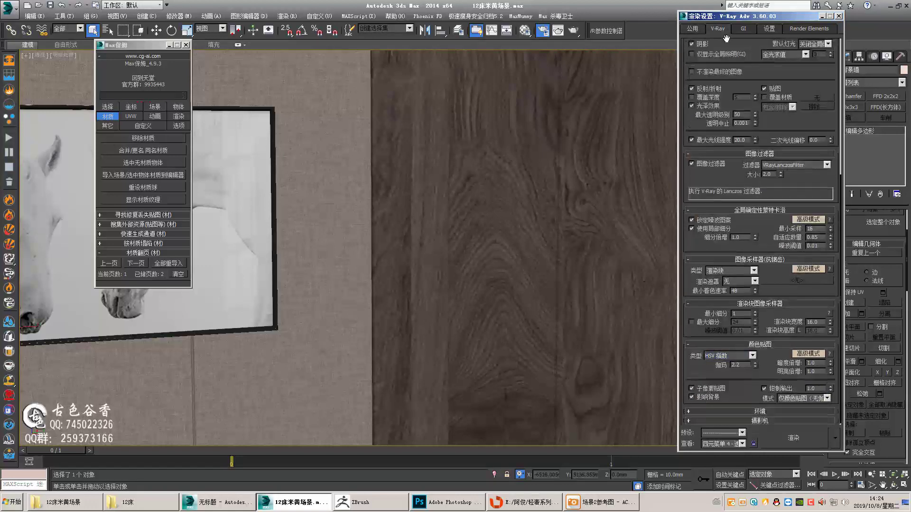
Set the irradiance map to auto-save as a vrmap in the 12床米黄场景 folder and set up auto-saving for the light cache.
click(743, 28)
click(771, 63)
click(747, 320)
click(692, 327)
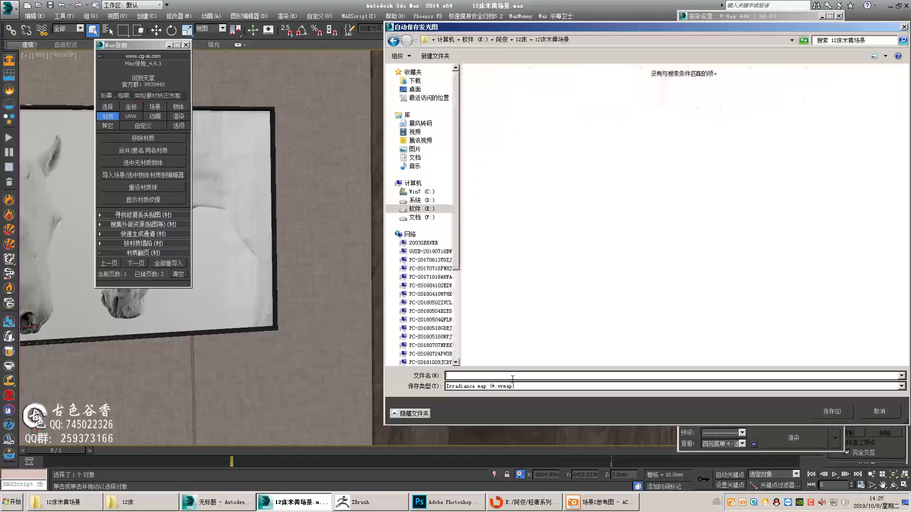
key(Return)
scroll(721, 332, down, 5)
click(747, 410)
click(693, 418)
key(Return)
Adjust the V-Ray system settings, add the 材质折射光泽度 render element and close the render settings.
click(769, 28)
click(803, 65)
click(809, 29)
click(707, 65)
click(717, 280)
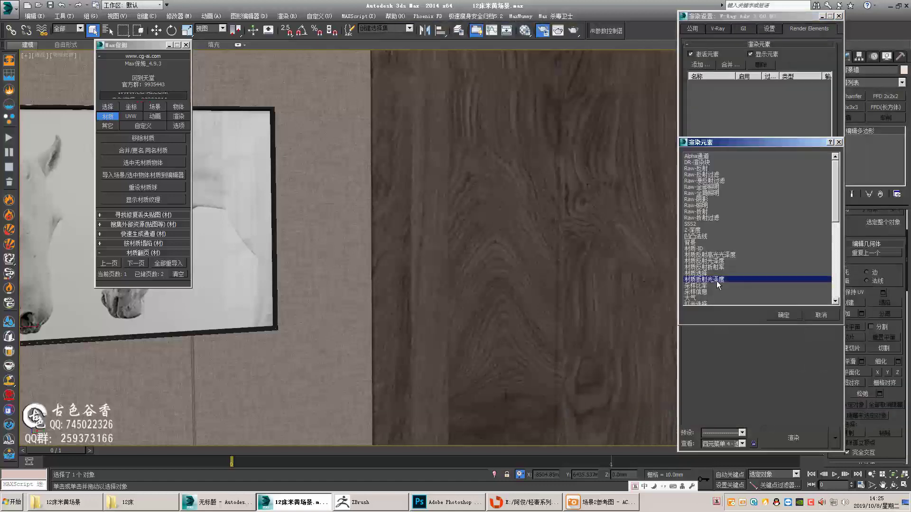
click(782, 316)
click(839, 16)
Isolate 床头背景墙, set its box UVW mapping to 2000 mm in length, width and height, and shift it sideways.
key(alt+q)
click(185, 46)
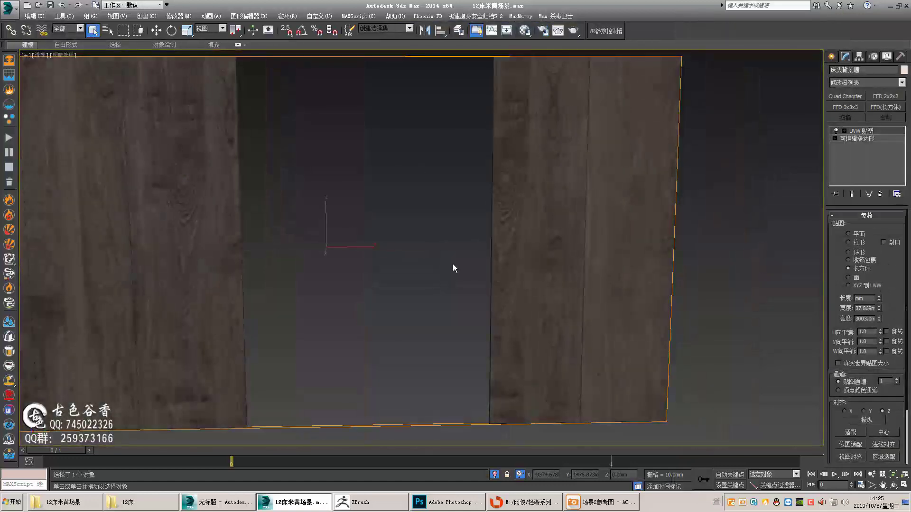
text(2000)
key(Tab)
text(2000)
key(Tab)
text(2000)
alt+middle_drag(453, 264, 594, 173)
key(w)
drag(473, 239, 414, 238)
alt+middle_drag(413, 238, 465, 199)
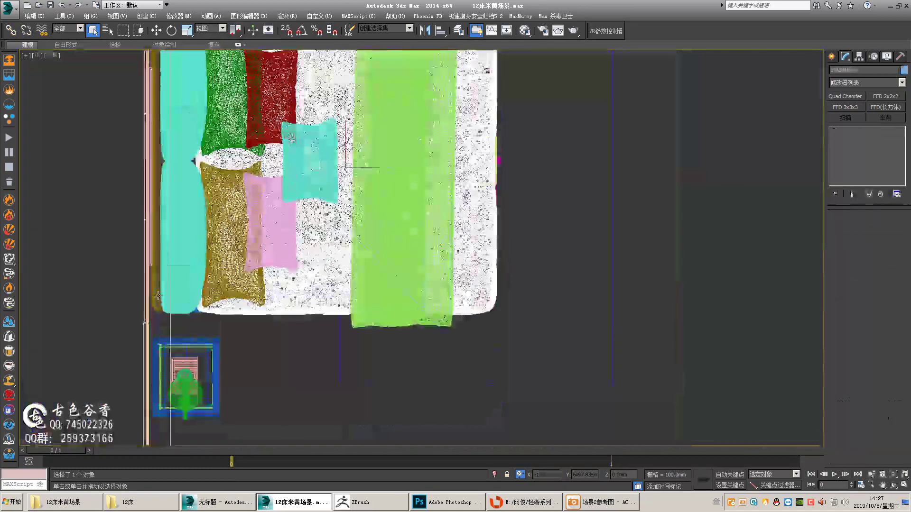
Delete the selected animation (删除选定动画) of the 床 group.
right_click(285, 240)
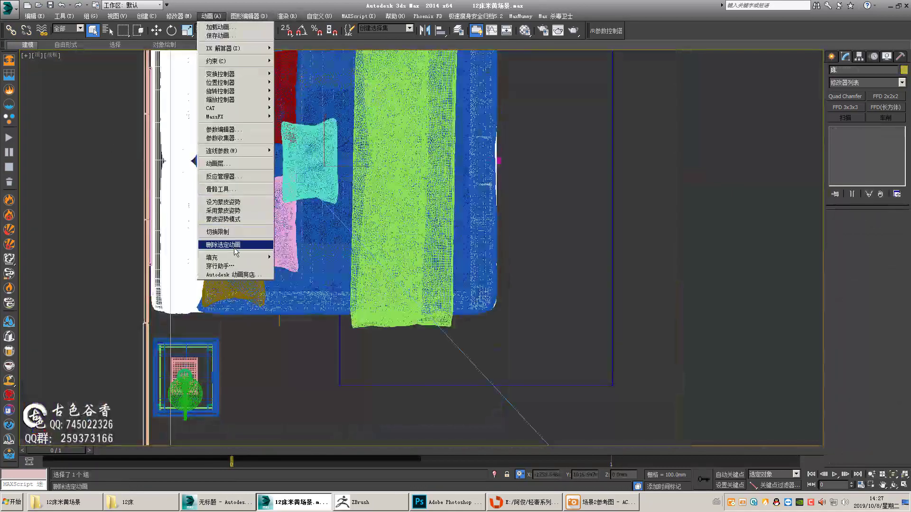
click(294, 240)
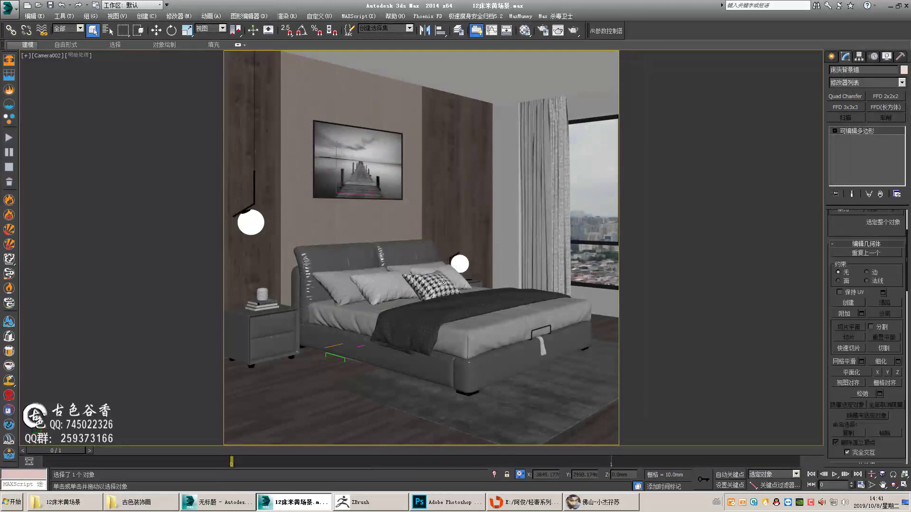
Open the reference image 场景2参考图 for comparison and return to the Camera002 view in 3ds Max.
click(64, 502)
double_click(830, 76)
click(293, 504)
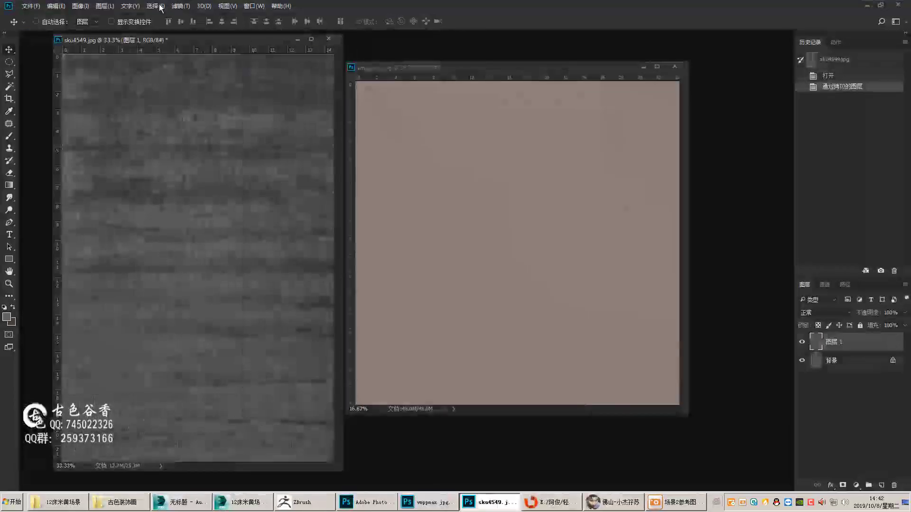
Match the color (匹配颜色) of 图层 1 in sku4549.jpg to the vmppmax.jpg fabric and save the result as a new file.
click(80, 6)
mouse_move(93, 28)
click(209, 189)
click(721, 246)
click(720, 266)
drag(664, 169, 704, 169)
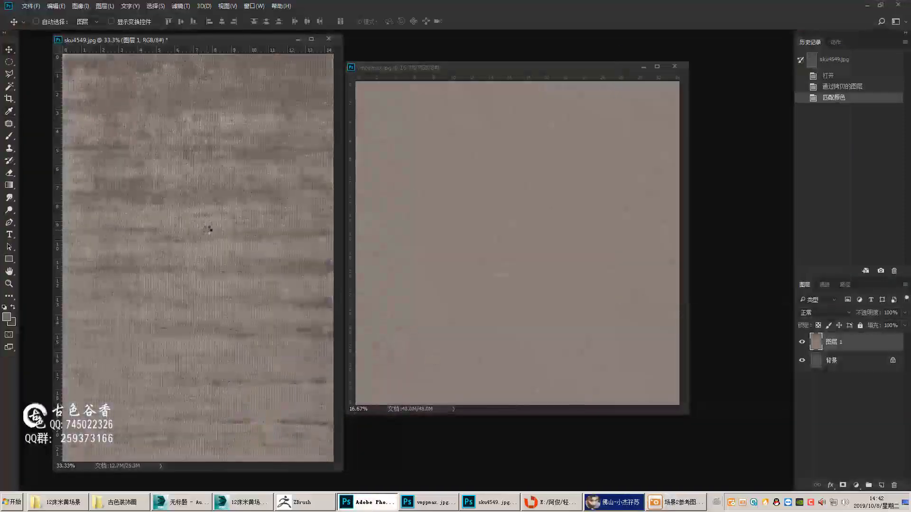
key(ctrl+shift+s)
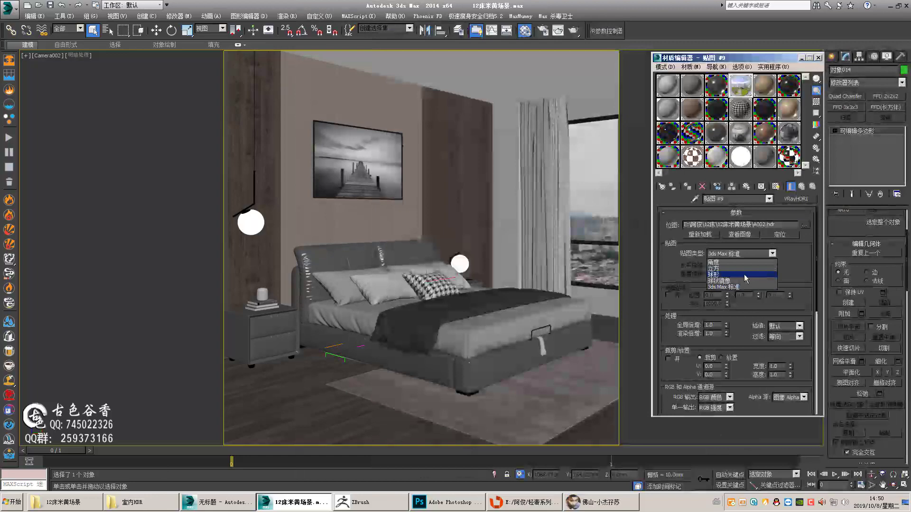
Set the mapping type of the VRayHDRI map 贴图 #9 to 球形.
scroll(794, 342, down, 2)
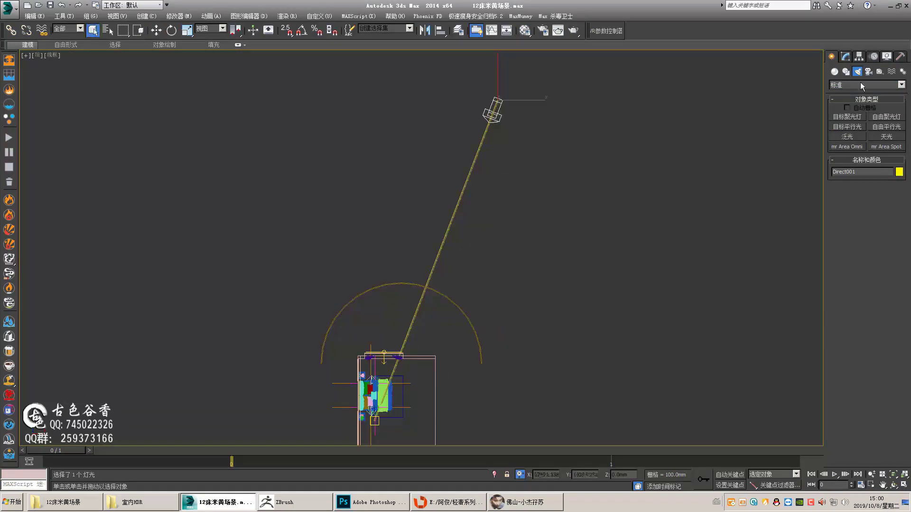
Give the directional light Direct001 VR-阴影 shadows, a 2000 mm hotspot and a 3000 mm falloff.
click(845, 56)
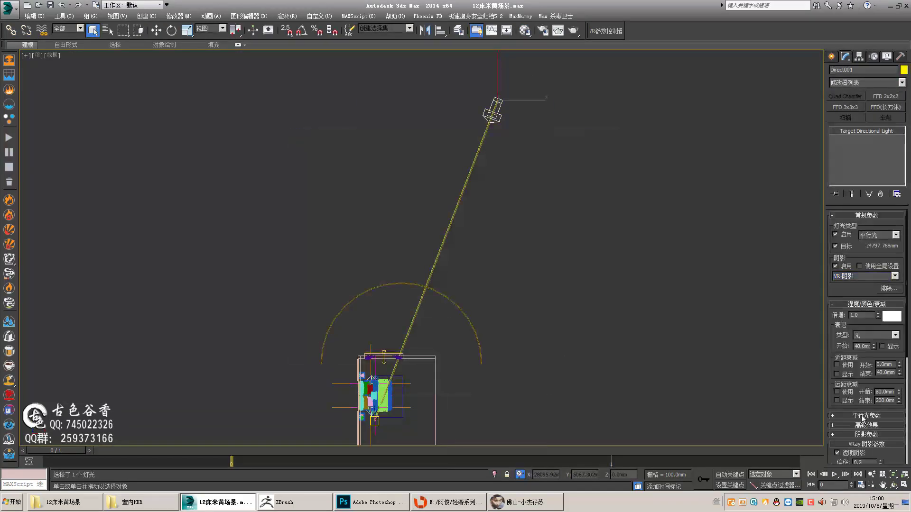
scroll(862, 408, up, 5)
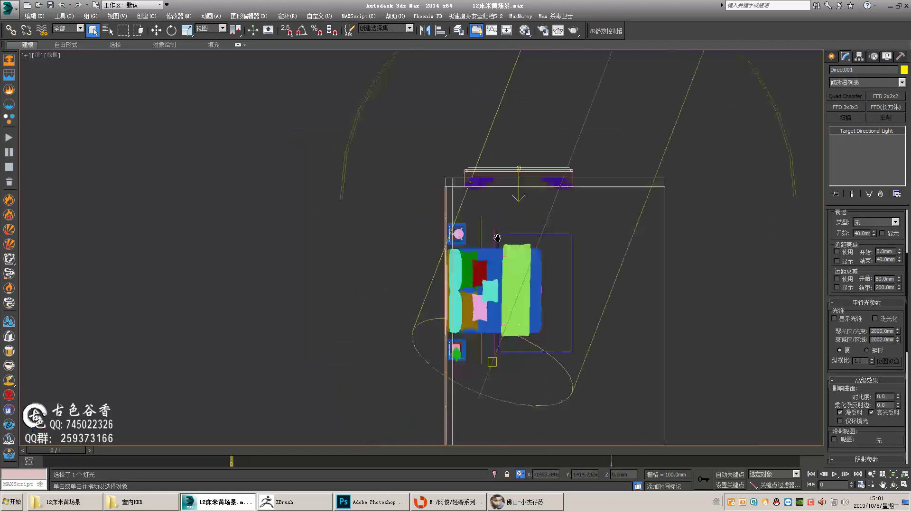
middle_drag(496, 237, 503, 228)
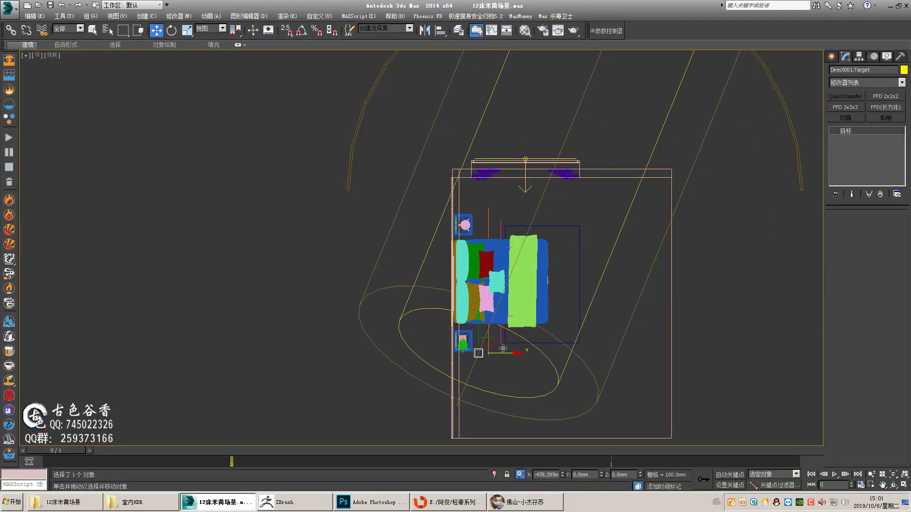
Move the target of Direct001 slightly in the plan to adjust how the sunlight enters through the window.
drag(503, 349, 506, 348)
scroll(431, 395, down, 6)
click(528, 168)
scroll(435, 395, up, 7)
middle_drag(479, 351, 400, 318)
click(397, 299)
key(q)
scroll(420, 336, down, 9)
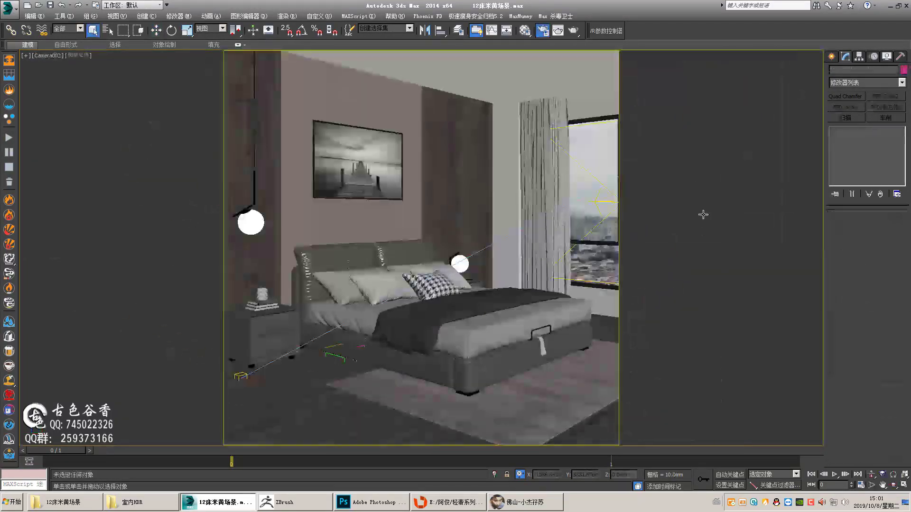
Check the render settings and test-render the Camera002 view.
key(F10)
key(shift+q)
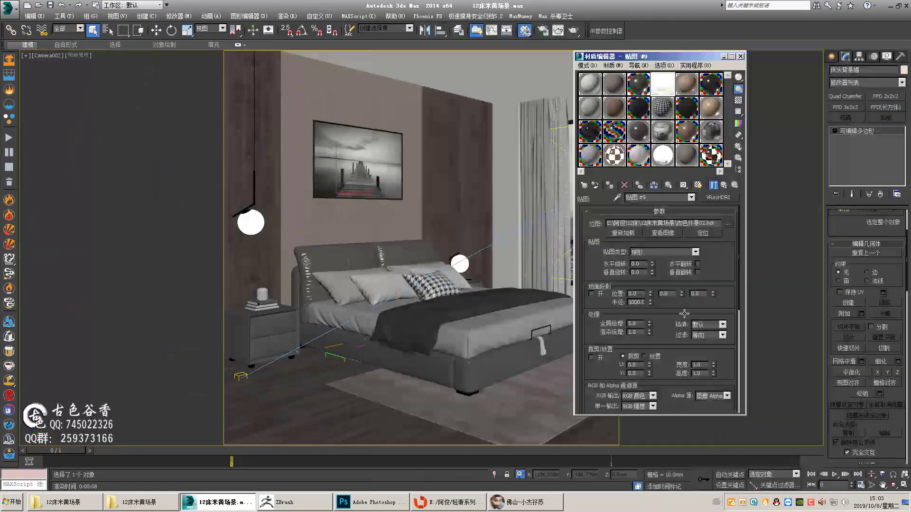
Return from the VRayHDRI map to its parent, close the material editor and open the VR参数控制器.
scroll(684, 314, down, 3)
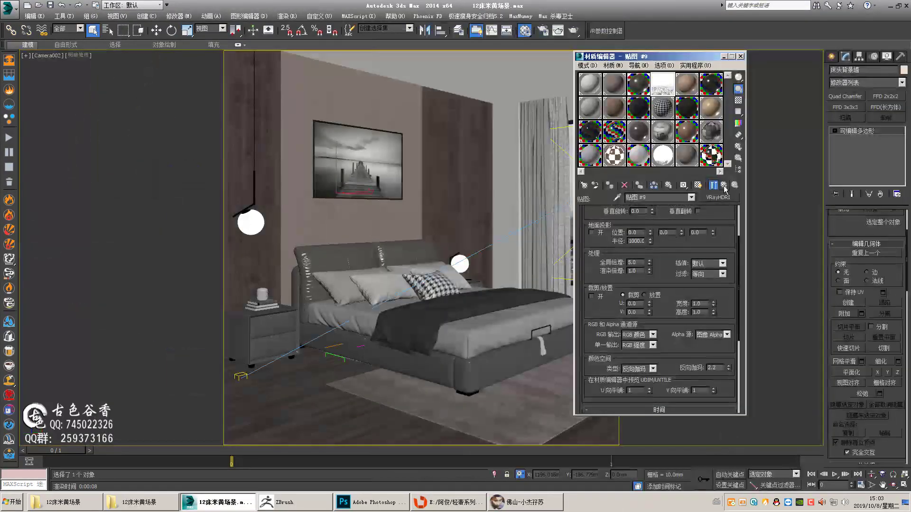
click(724, 185)
click(741, 56)
right_click(565, 237)
click(600, 392)
click(605, 29)
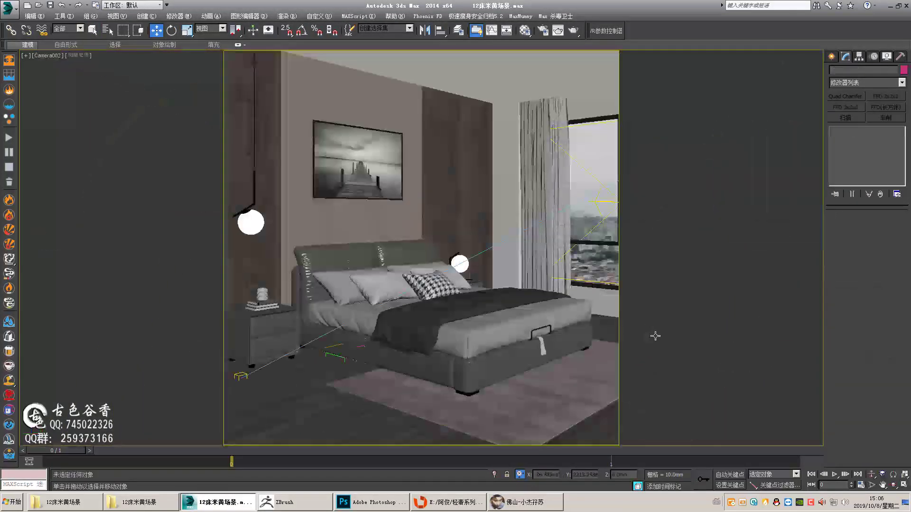
Test-render the Camera002 view as a clay model and with full materials, closing the frame buffer after each render.
key(shift+q)
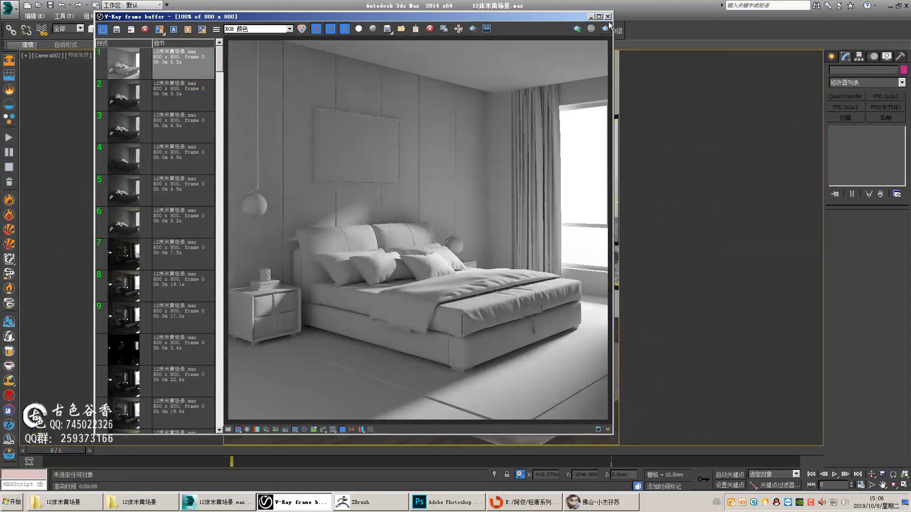
click(608, 17)
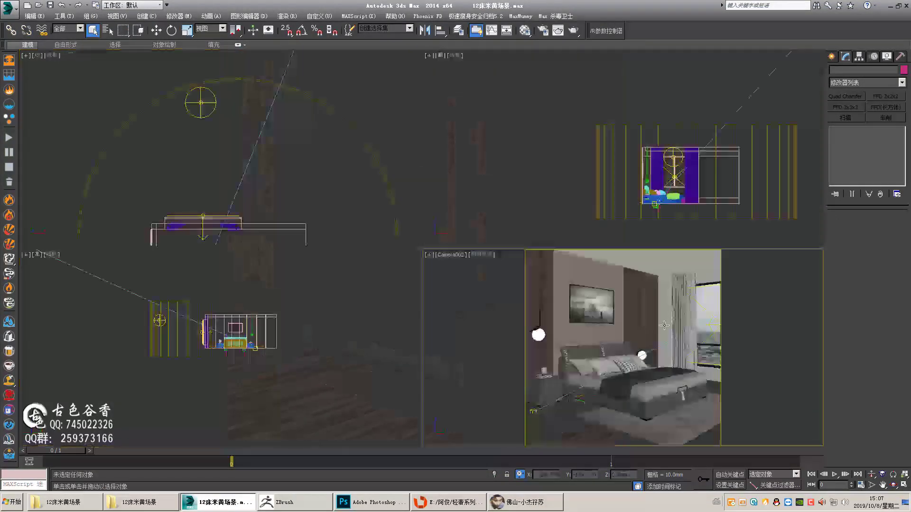
key(shift+q)
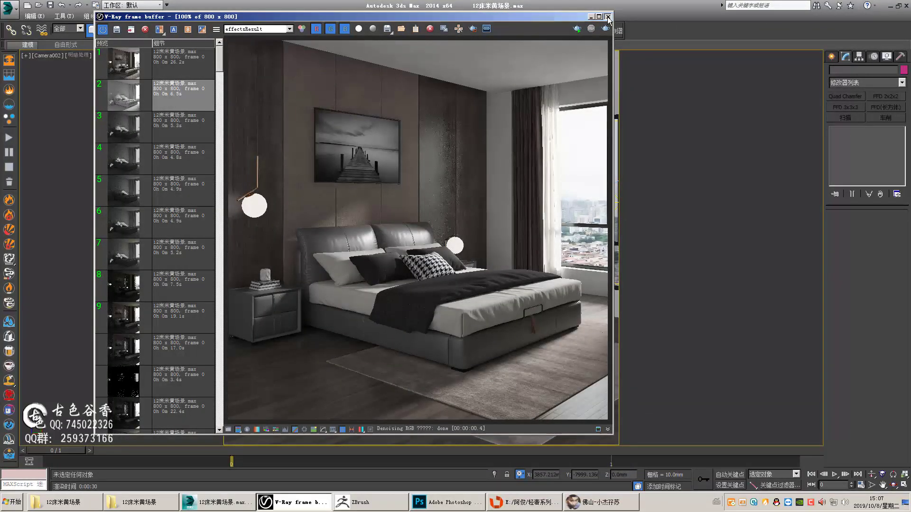
click(607, 17)
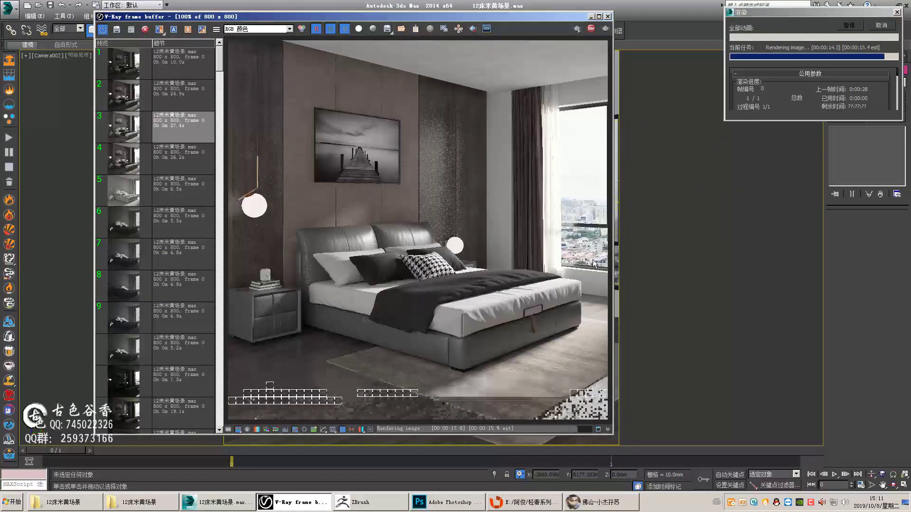
click(608, 17)
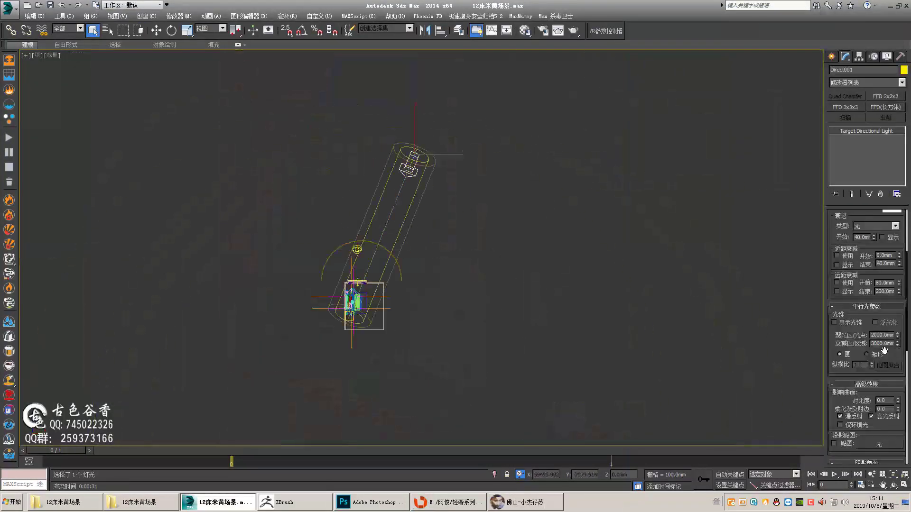
Tilt the plane light VR-灯光003 outside the window toward the room, make it invisible and exclude it from reflections.
scroll(883, 350, down, 1)
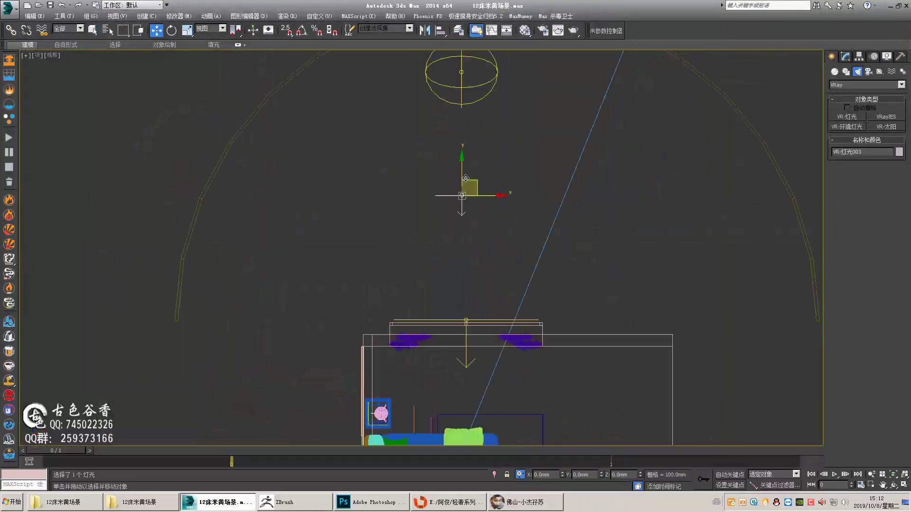
key(l)
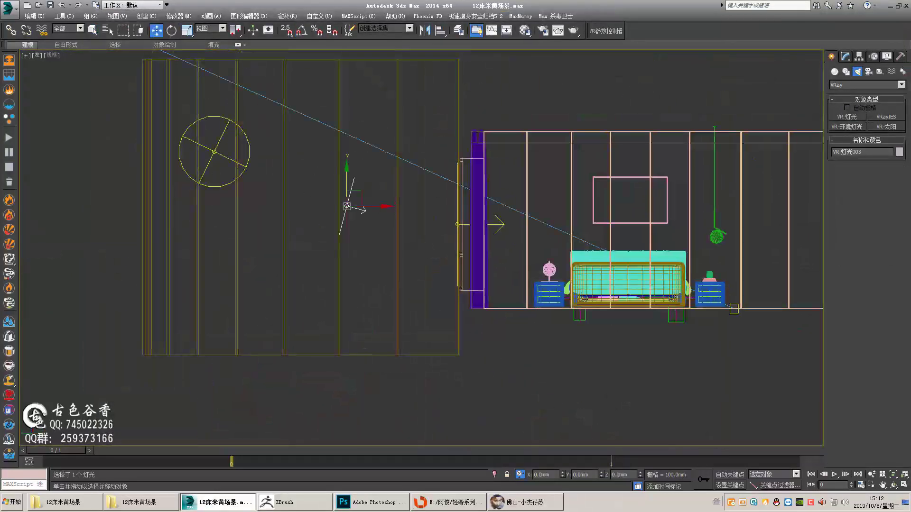
click(846, 57)
scroll(852, 303, down, 3)
middle_drag(405, 227, 351, 208)
Test-render the Camera002 view with the tilted plane light and close the frame buffer.
key(c)
key(shift+q)
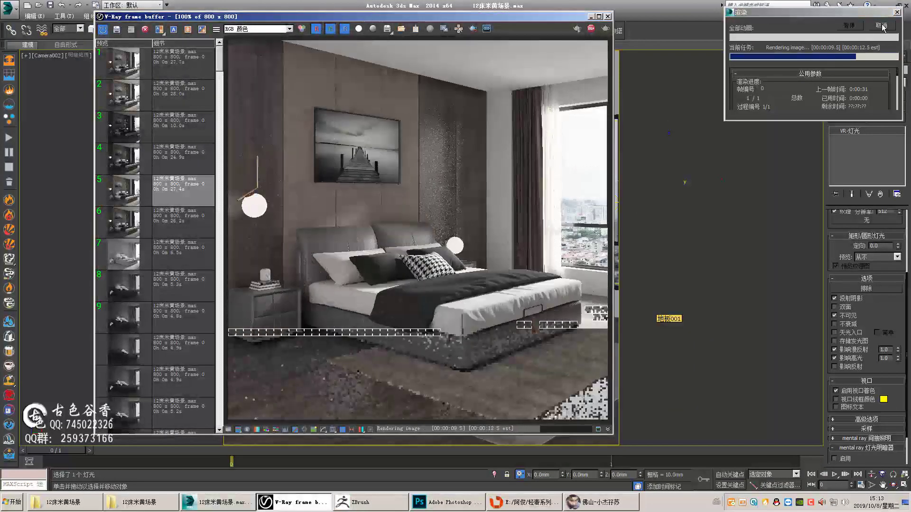
click(607, 17)
Copy the tilted plane light toward the window, rotate the copy upright and place it just outside the opening.
key(t)
key(l)
shift+drag(235, 199, 415, 199)
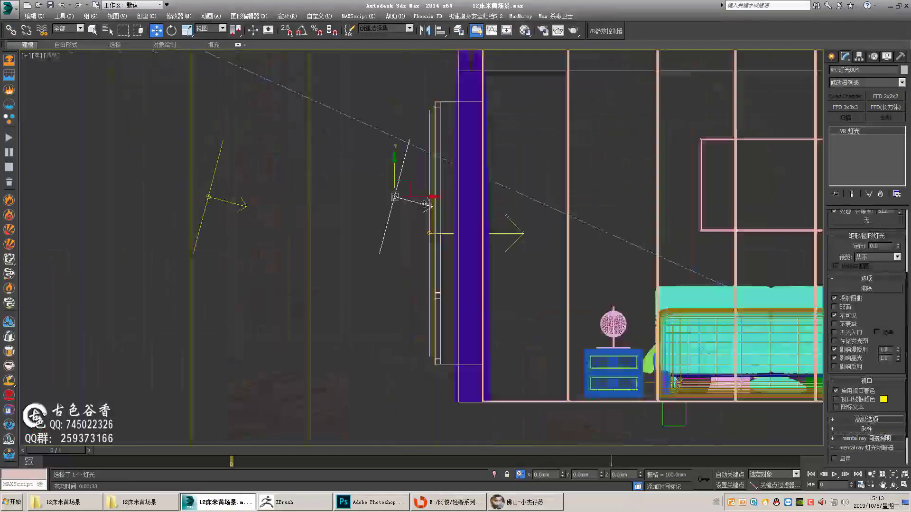
key(e)
key(w)
key(alt+w)
drag(649, 149, 651, 149)
Review the parameters of VR-灯光003, test-render the Camera002 view with both plane lights and close the frame buffer.
scroll(881, 327, up, 8)
scroll(881, 358, down, 5)
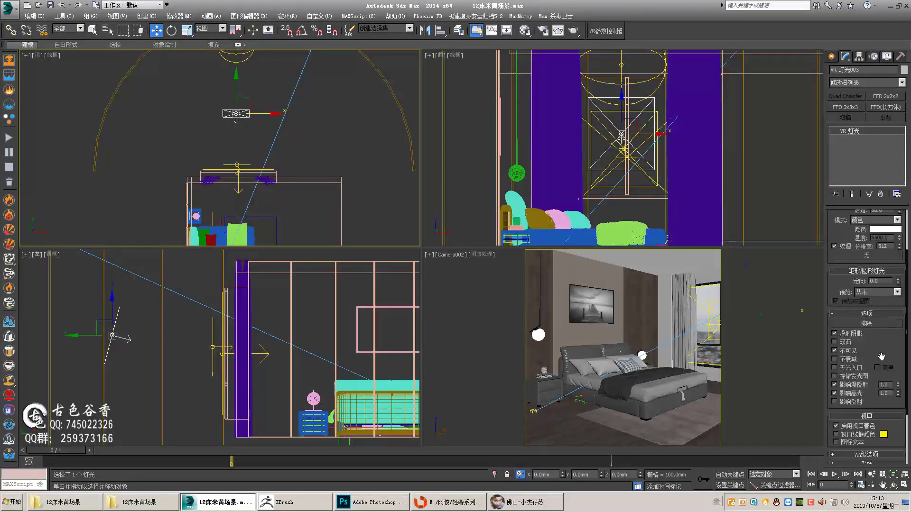
scroll(880, 358, up, 2)
right_click(677, 295)
key(q)
key(alt+w)
key(shift+q)
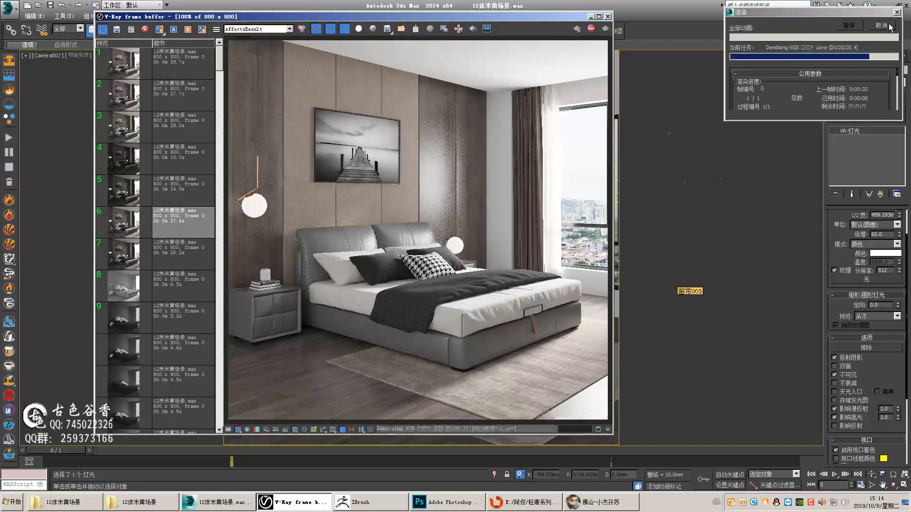
click(607, 16)
Copy the plane light outside the window to just inside the curtains, with multiplier 20 and its effect on specular off.
key(t)
middle_drag(479, 375, 480, 265)
scroll(479, 266, up, 2)
click(498, 259)
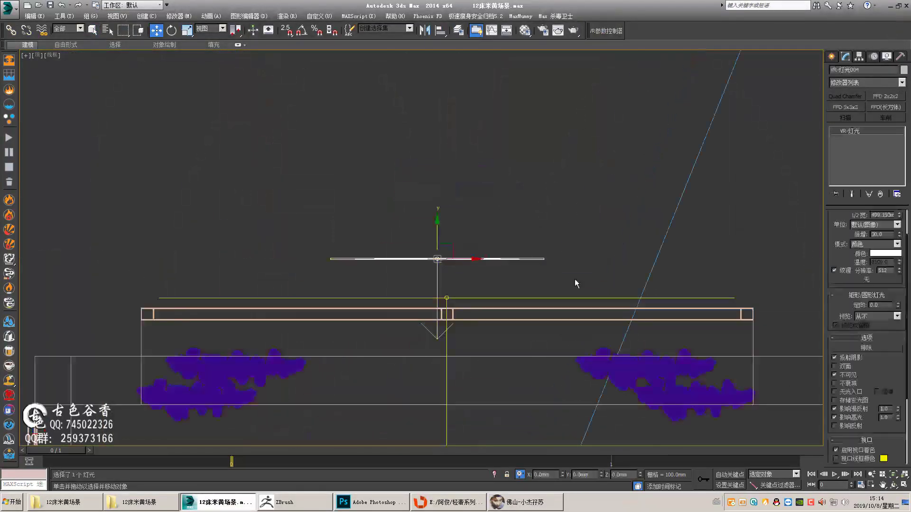
middle_drag(543, 222, 445, 201)
scroll(445, 201, down, 1)
shift+drag(392, 152, 392, 274)
middle_drag(479, 303, 424, 244)
key(q)
scroll(876, 341, up, 2)
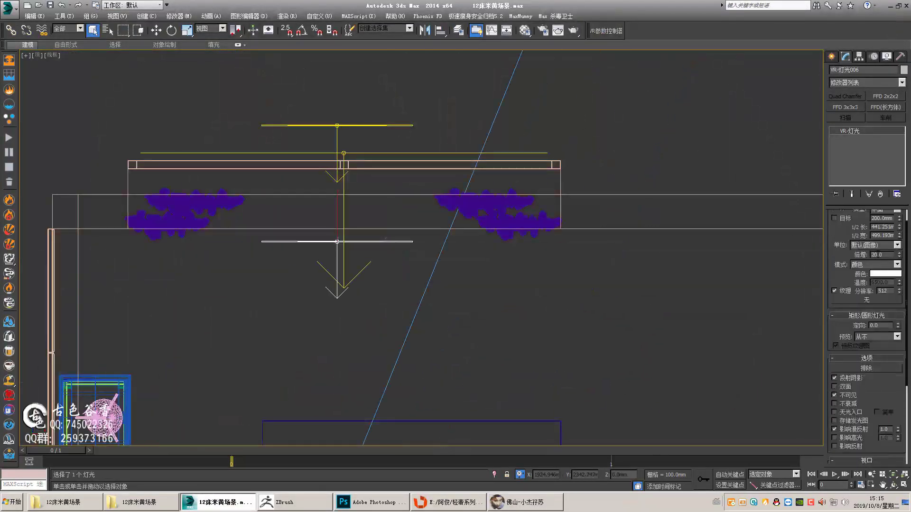
Adjust the window plane light's multiplier and test-render the Camera002 view.
scroll(402, 413, down, 6)
click(385, 173)
drag(887, 255, 780, 259)
scroll(484, 246, down, 3)
key(c)
key(shift+q)
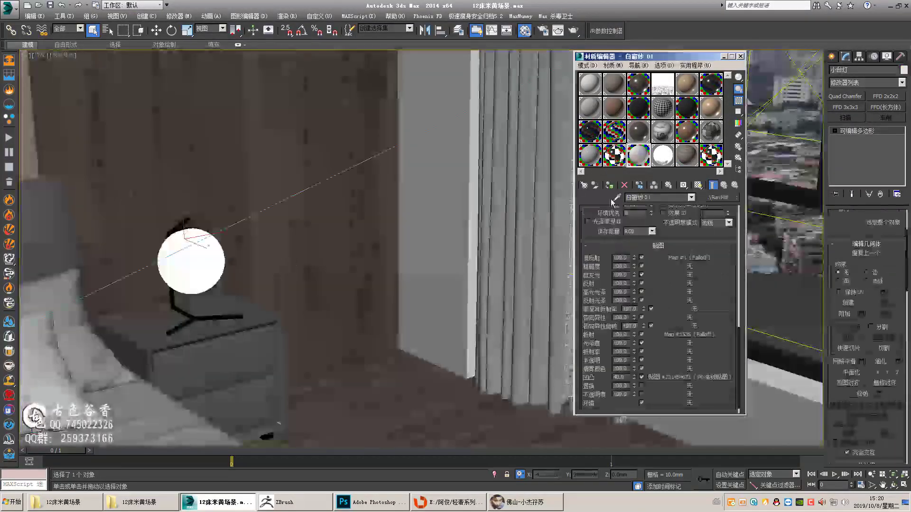
Load the bedside lamp's Multi/Sub-Object material and change sub-material 2, 灯, to a VR light material.
right_click(664, 262)
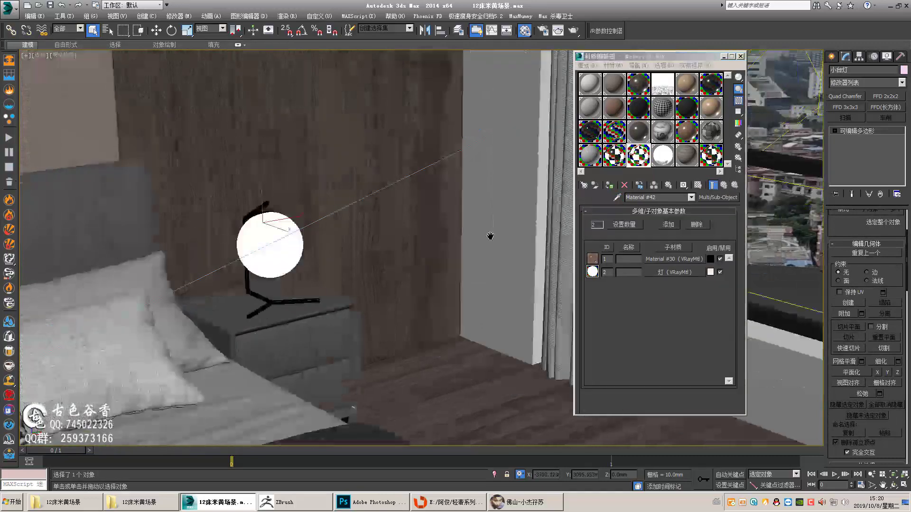
click(674, 272)
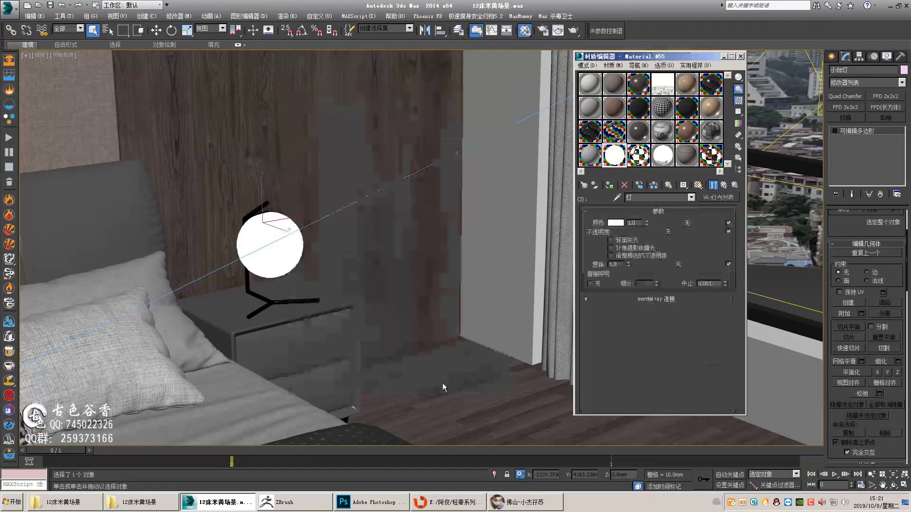
click(621, 160)
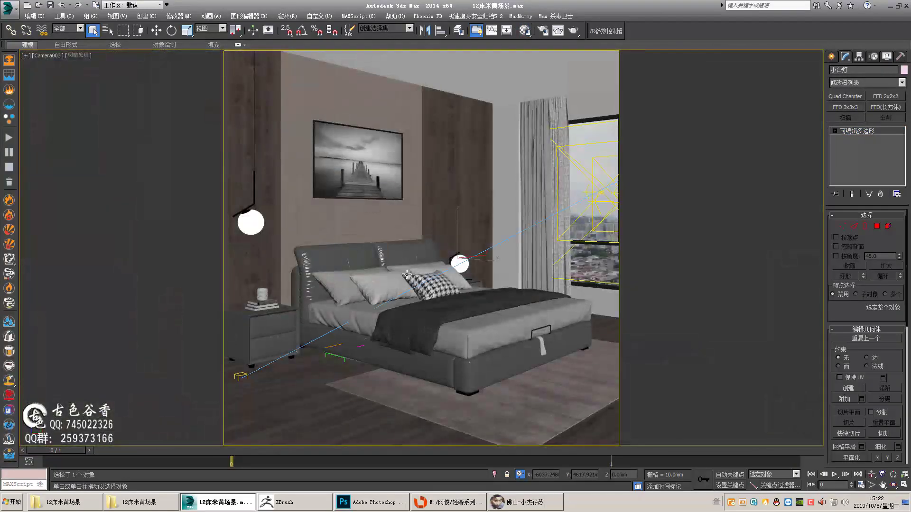
Check the reference photo's lighting and draw a VR plane light strip along the headboard wall in the top view.
click(74, 503)
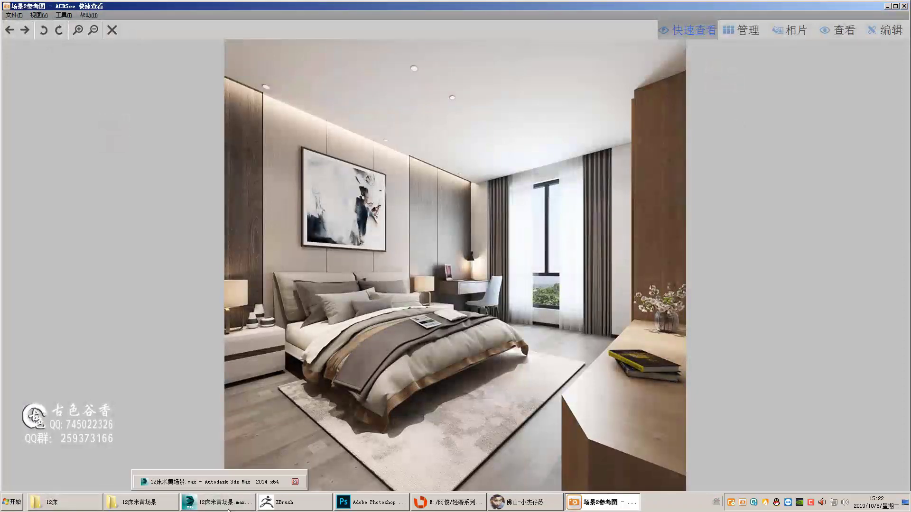
click(219, 482)
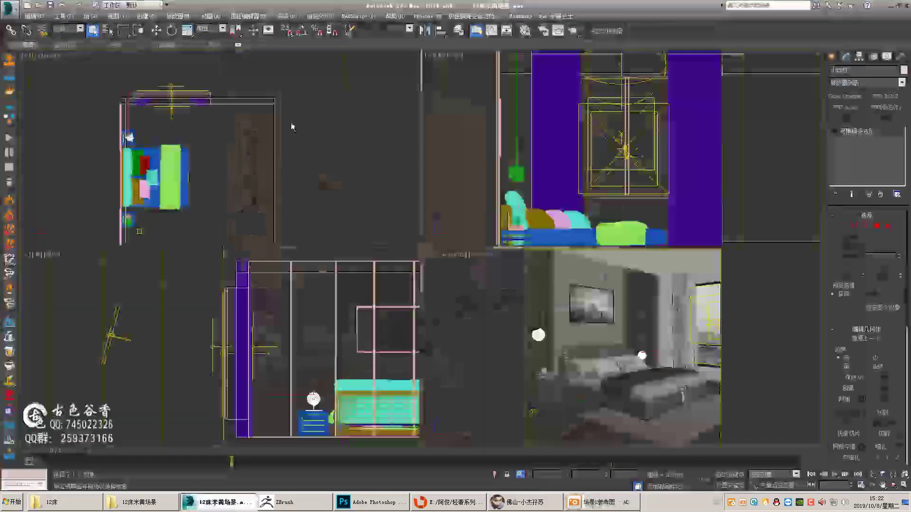
key(alt+w)
click(847, 117)
middle_drag(493, 247, 562, 213)
drag(395, 66, 408, 440)
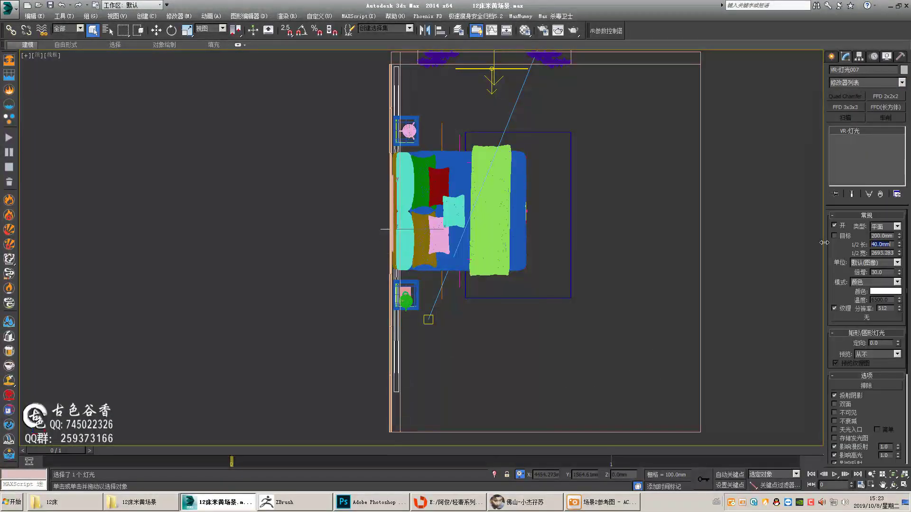
Set the headboard strip light's half-length to 50 mm, make it invisible and confirm its exclude list.
scroll(370, 253, up, 5)
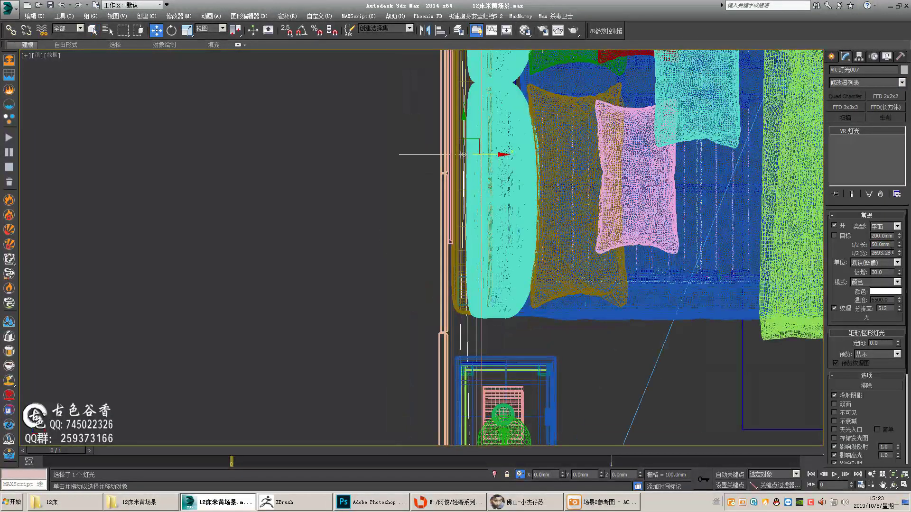
scroll(853, 448, down, 5)
click(866, 264)
scroll(317, 218, down, 3)
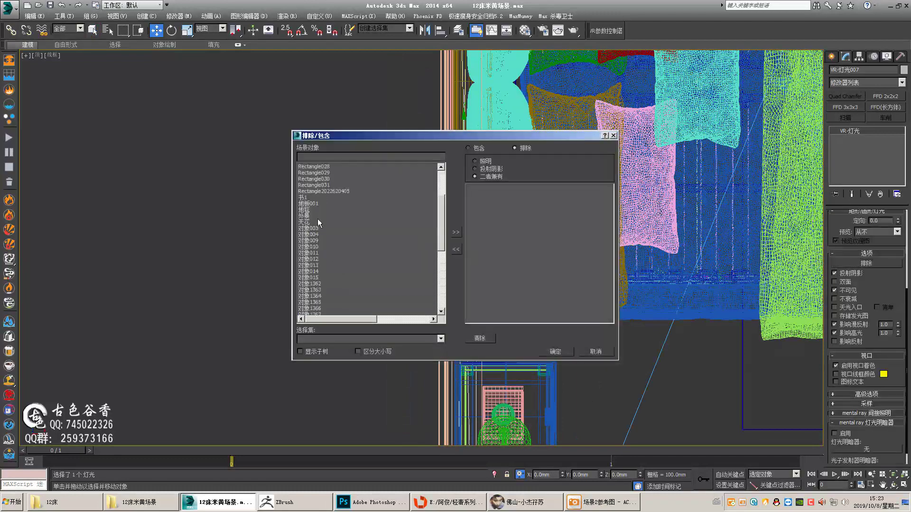
click(553, 352)
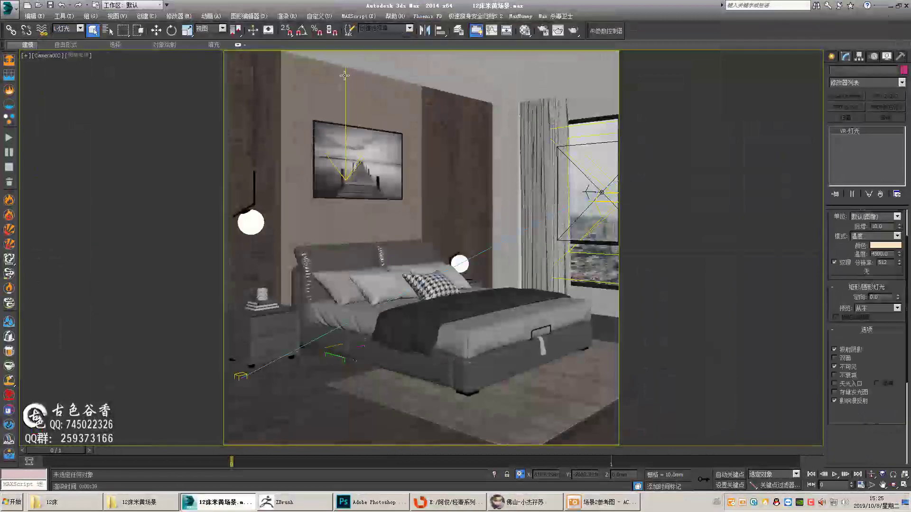
Select the headboard strip light and test-render the Camera002 view.
click(344, 75)
key(shift+q)
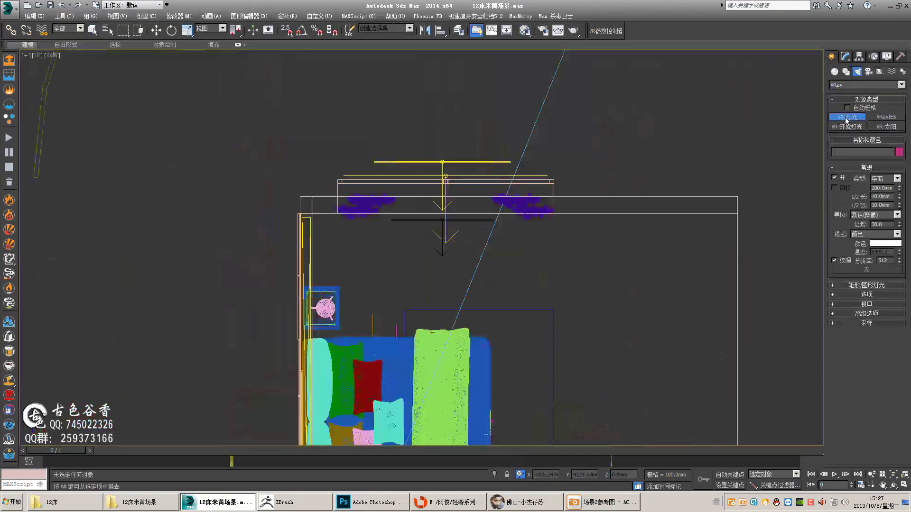
Place a VR light inside the bedside table lamp's globe and open its parameters.
key(z)
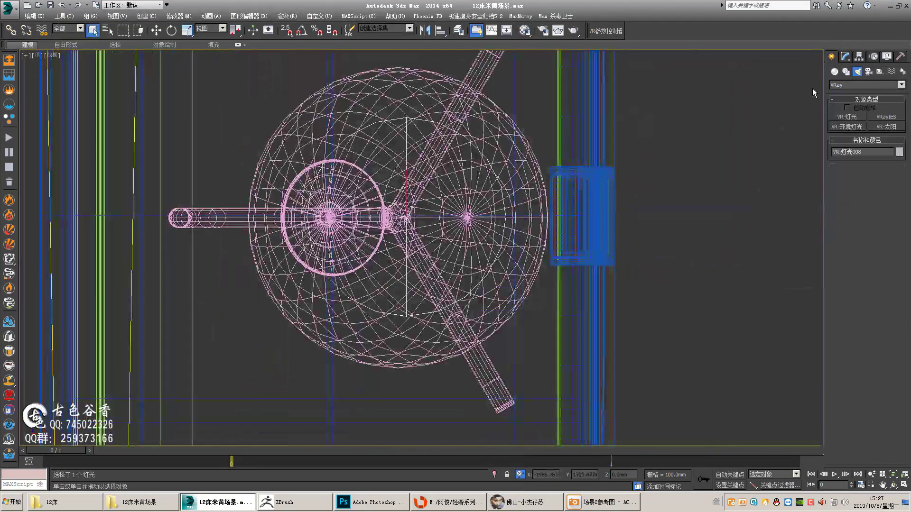
click(845, 57)
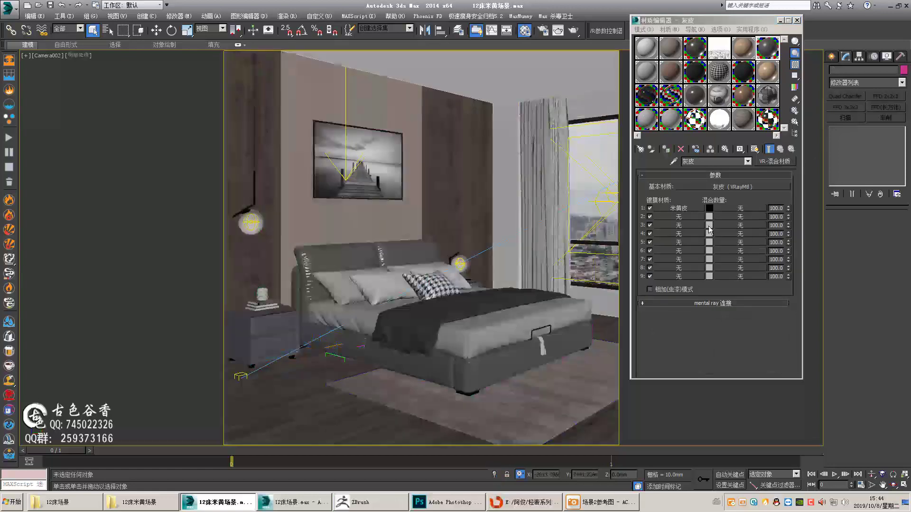
Close the material editor, test-render the Camera002 view and compare the result with the reference photo.
click(797, 23)
key(shift+q)
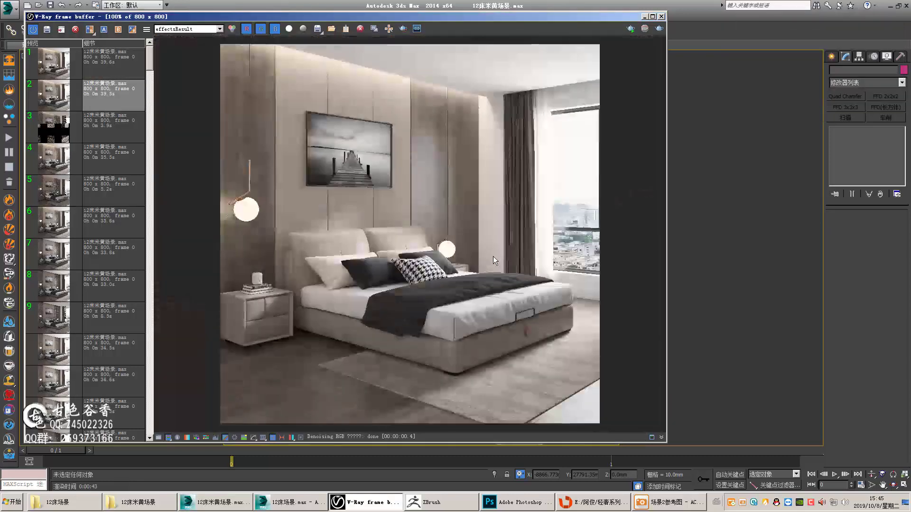
click(671, 509)
click(671, 509)
click(661, 17)
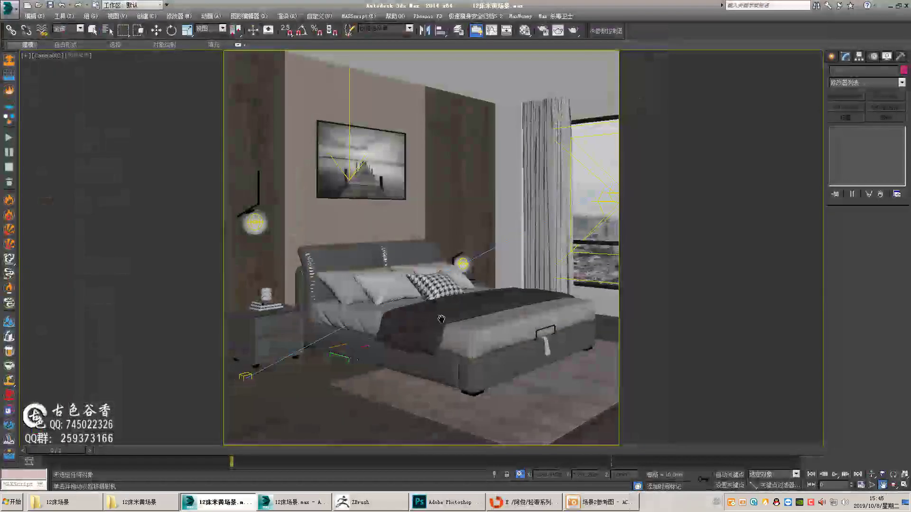
Shift the Camera002 framing slightly and test-render it again.
middle_drag(437, 317, 442, 319)
drag(442, 319, 442, 324)
key(shift+q)
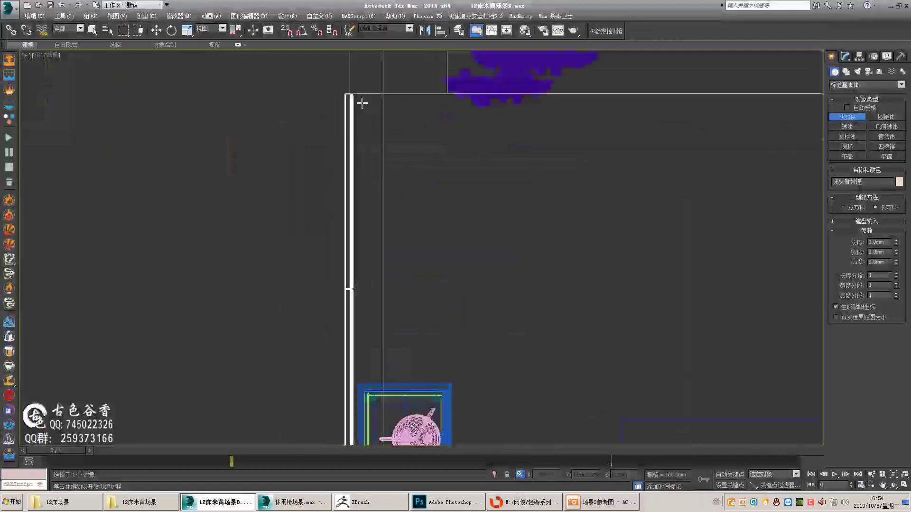
Enter 400 mm as a dimension of the new box at the corner of the headboard wall.
text(400)
key(Tab)
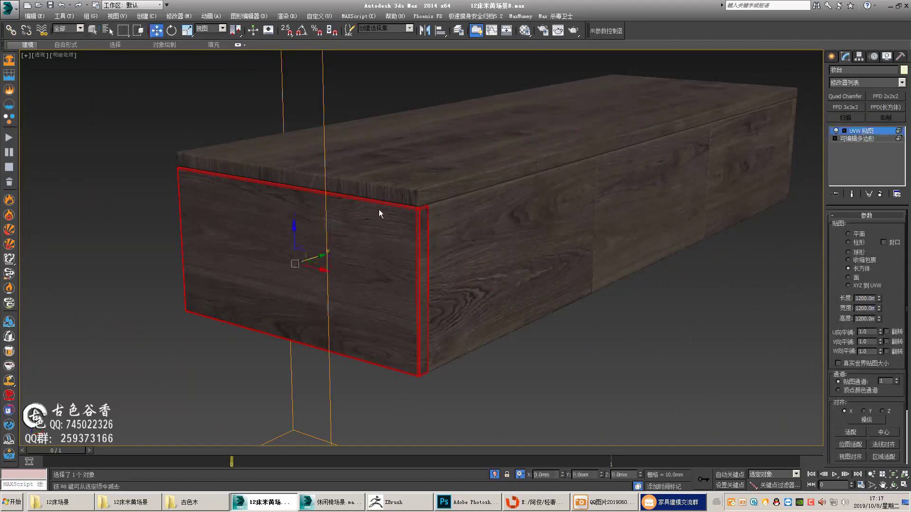
Move the box UVW mapping gizmo of the cabinet's end panel upward to adjust the wood grain.
drag(296, 239, 298, 163)
alt+middle_drag(507, 313, 458, 287)
click(458, 287)
Give the cabinet's other end panel a box UVW mapping with a 1200 mm length and rotate its gizmo so the grain runs horizontally.
click(848, 268)
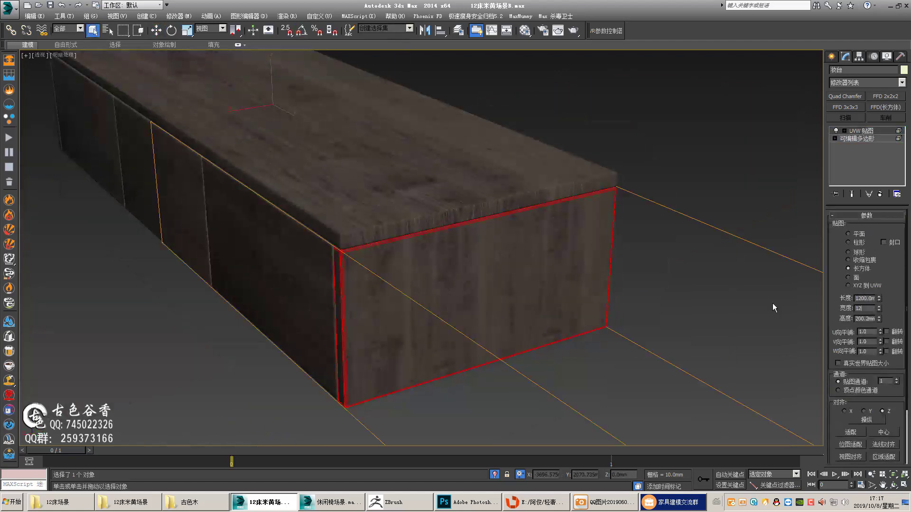
key(1)
key(e)
key(a)
alt+middle_drag(536, 238, 302, 284)
key(q)
Select the cabinet's top slab and move its 1200 mm box UVW mapping gizmo to reposition the wood grain.
click(403, 199)
key(1)
key(w)
alt+middle_drag(285, 204, 366, 207)
drag(313, 141, 214, 192)
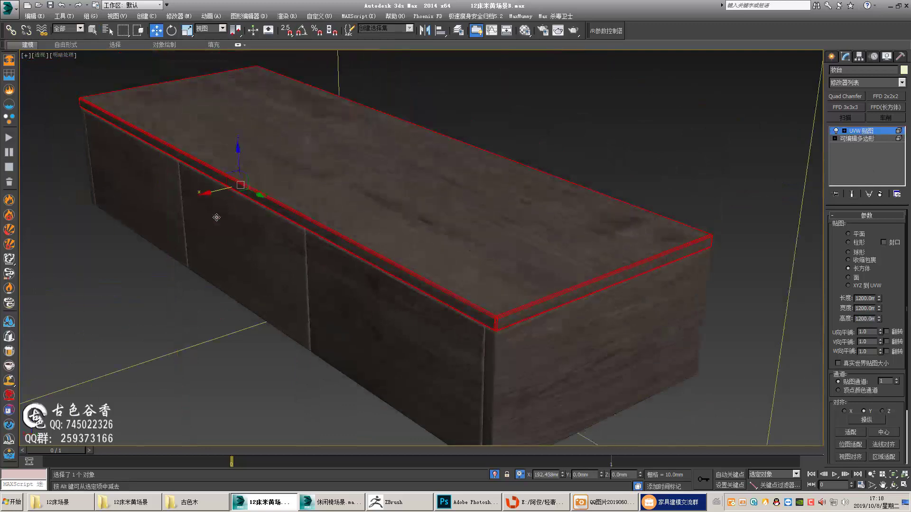
alt+middle_drag(730, 189, 482, 287)
key(q)
click(483, 287)
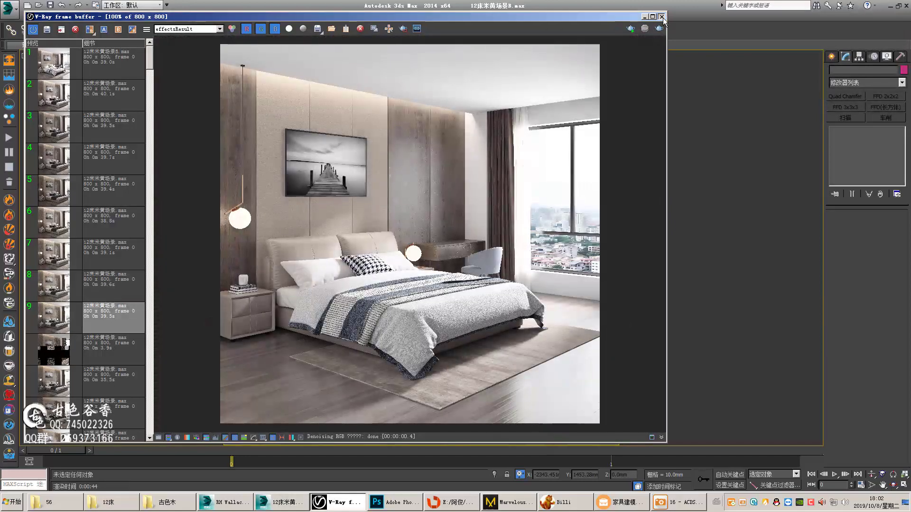
Close the frame buffer and bring up the commands for the selected object default.
click(662, 17)
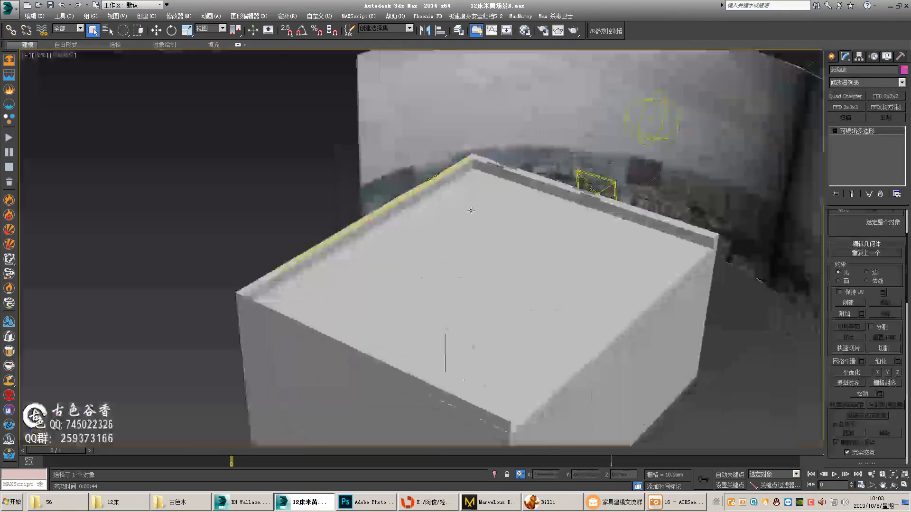
right_click(561, 306)
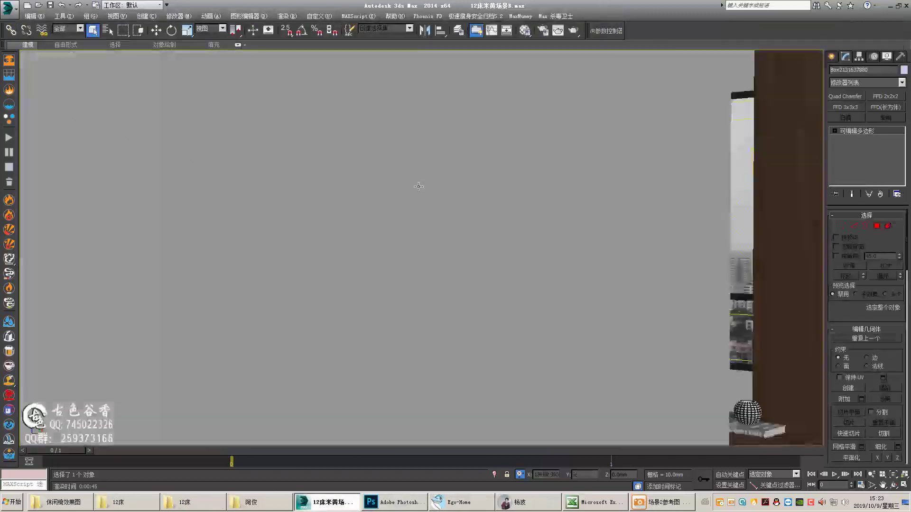
Select the 电视背景墙 wall and check it in the top and perspective views.
key(t)
middle_drag(475, 153, 479, 28)
key(w)
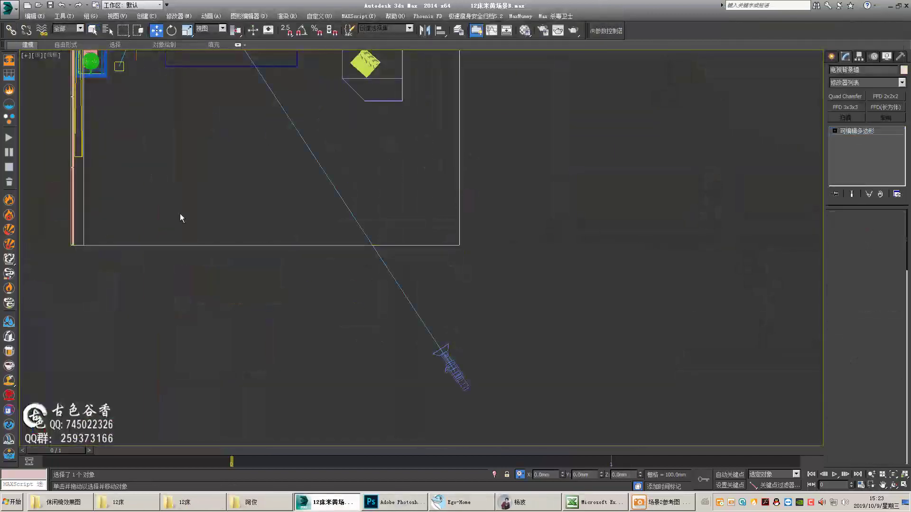
key(p)
key(q)
scroll(376, 246, down, 5)
middle_drag(377, 246, 437, 261)
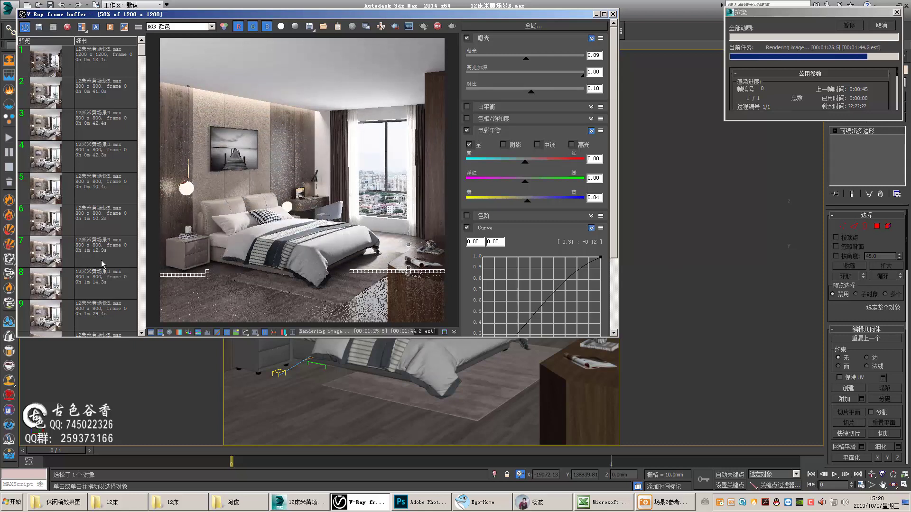
Enlarge the frame buffer and inspect the 1200 × 1200 render of the bedroom at full size.
click(604, 14)
scroll(230, 294, up, 2)
scroll(230, 294, down, 1)
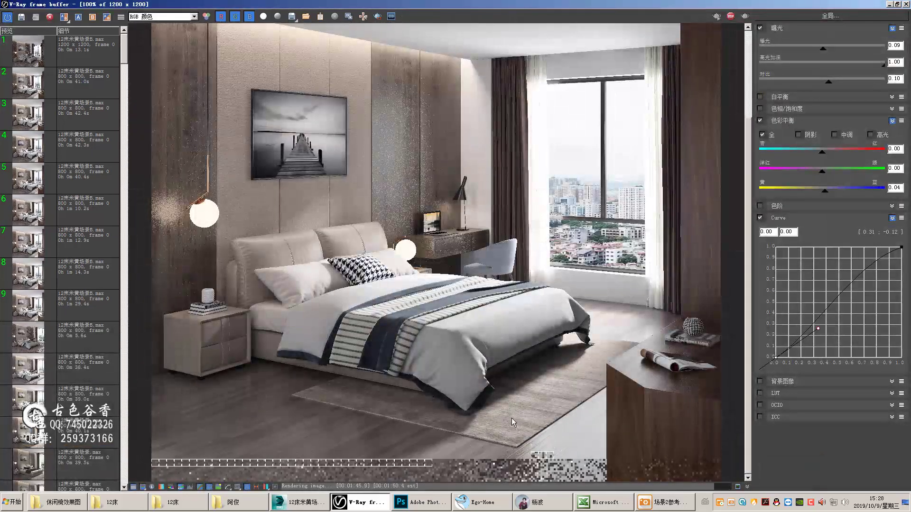
key(alt+Tab)
key(alt+Tab)
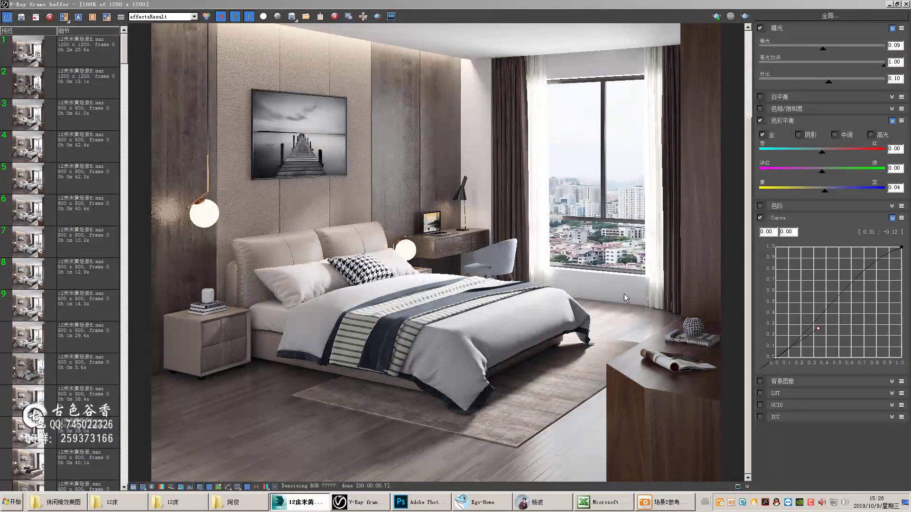
scroll(624, 294, down, 1)
Restore the frame buffer window, save the render as 05 in the 12床 folder and open the saved image.
double_click(679, 6)
drag(678, 5, 398, 14)
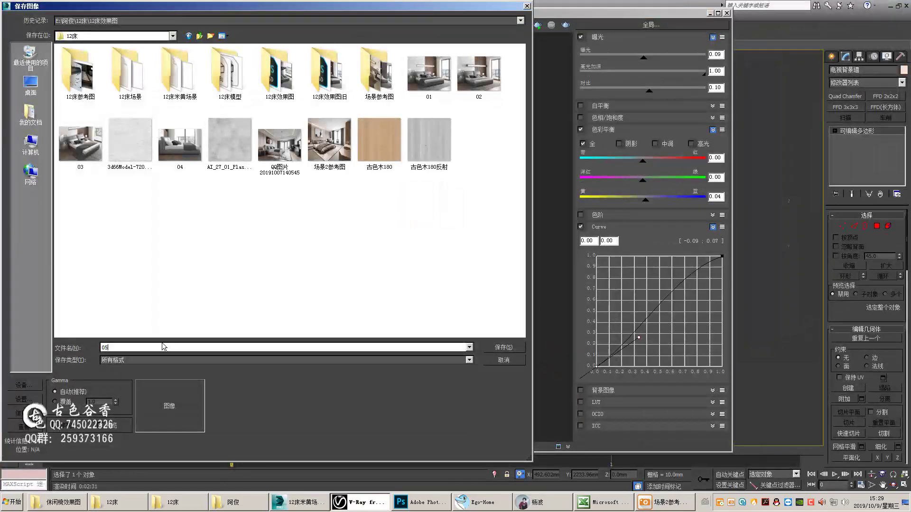
key(Return)
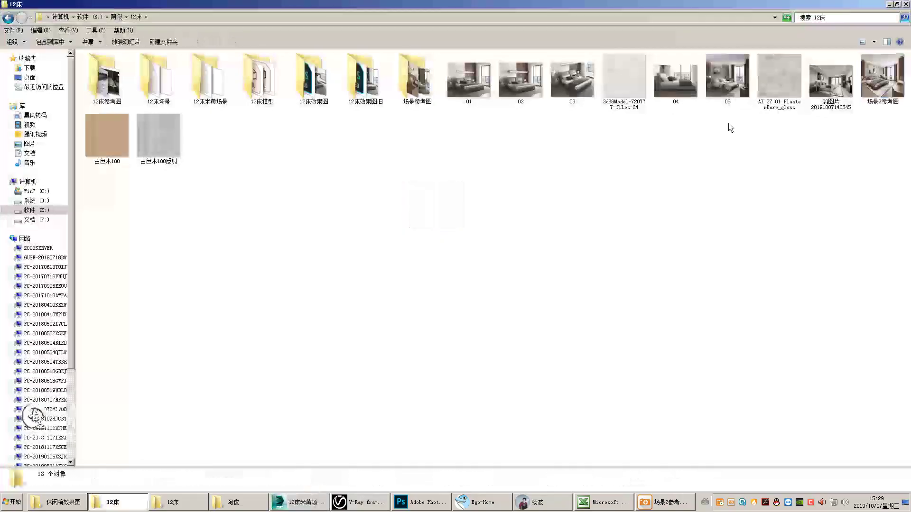
double_click(728, 124)
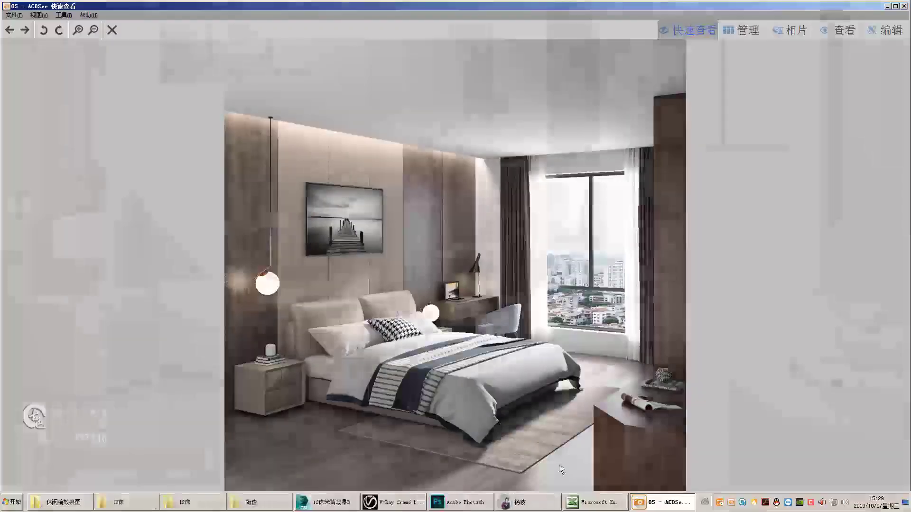